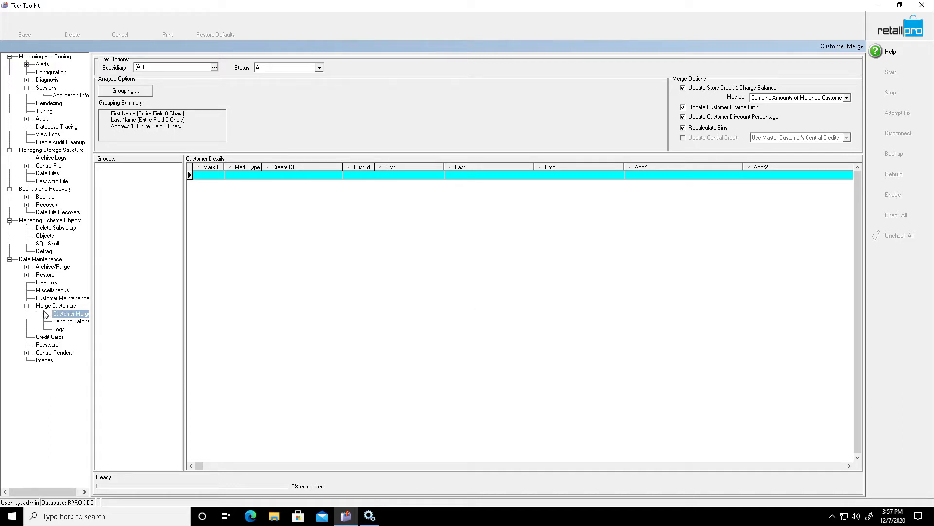
Step: Open the Customer Merge page under Merge Customers in the Data Maintenance section
{"action": "left_click", "coordinate": [26, 306]}
{"action": "left_click", "coordinate": [26, 306]}
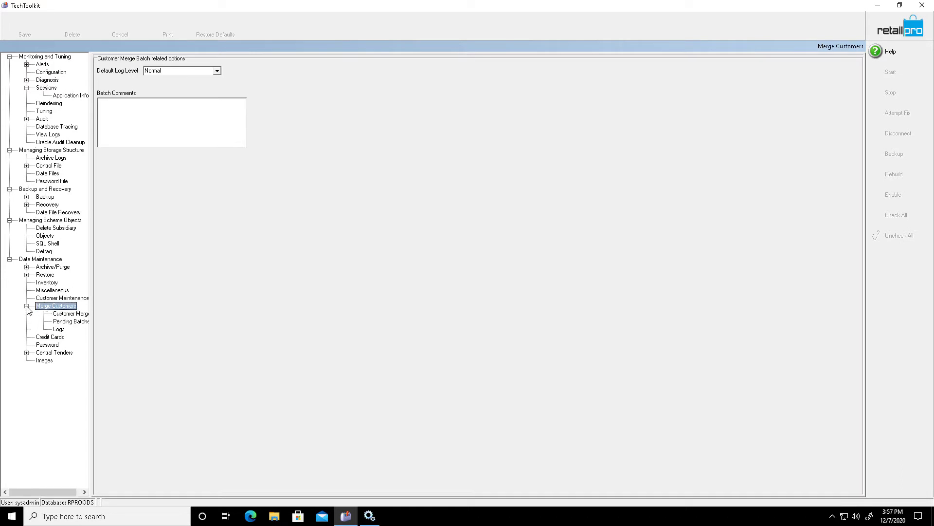
{"action": "left_click", "coordinate": [70, 314]}
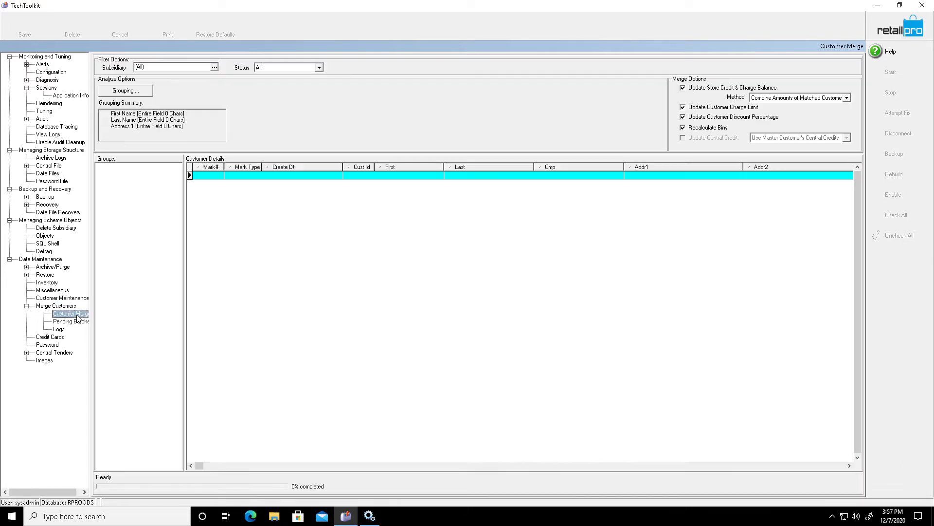
Step: Customize the side toolbar by adding the Analyze, Auto Match, Master, Merge, UnMark and Save commands
{"action": "right_click", "coordinate": [914, 281]}
{"action": "left_click", "coordinate": [900, 284]}
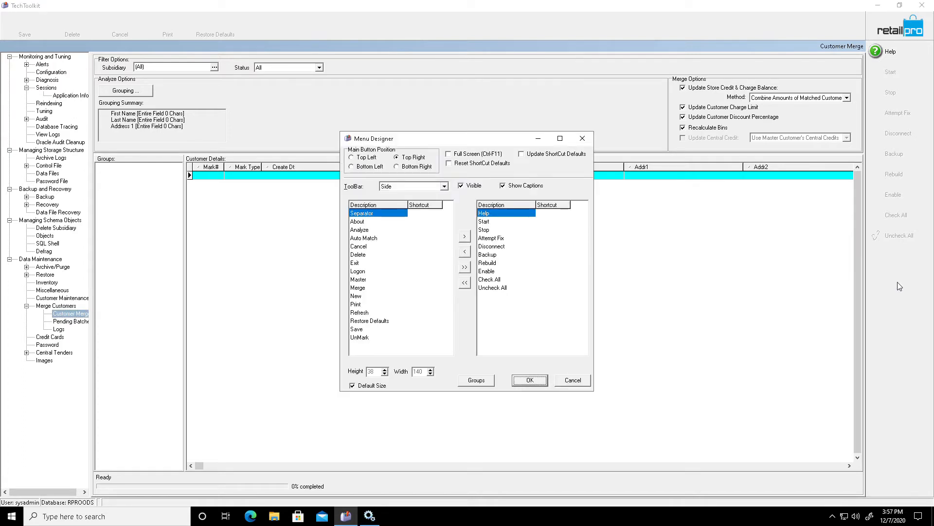
{"action": "double_click", "coordinate": [358, 230]}
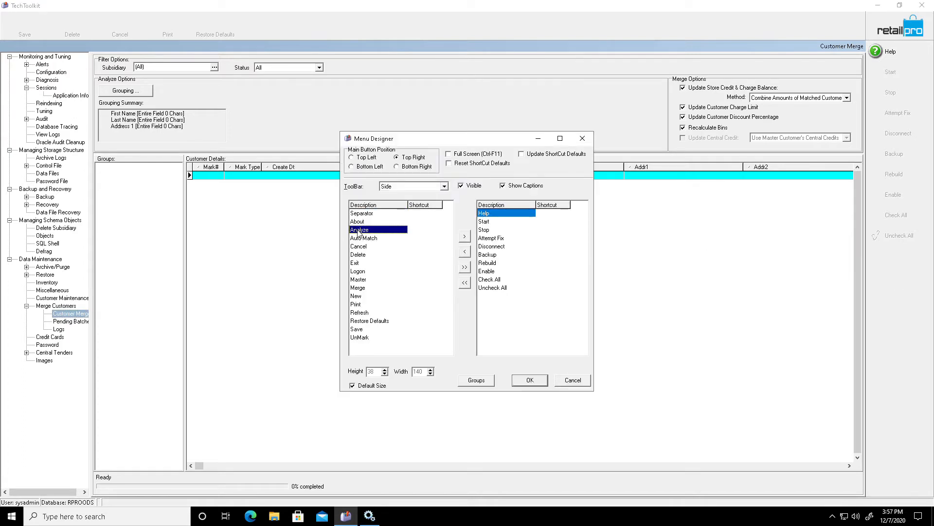
{"action": "double_click", "coordinate": [357, 231]}
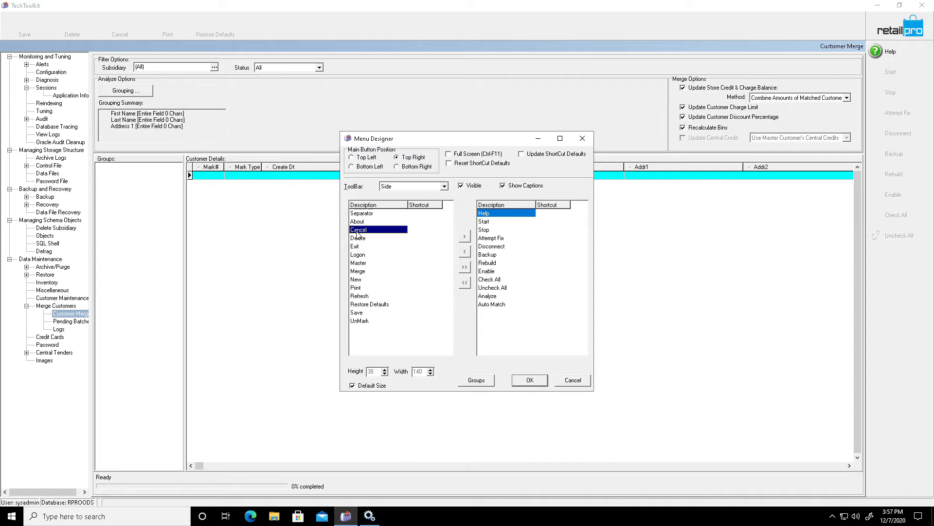
{"action": "left_click", "coordinate": [358, 263]}
{"action": "double_click", "coordinate": [356, 265]}
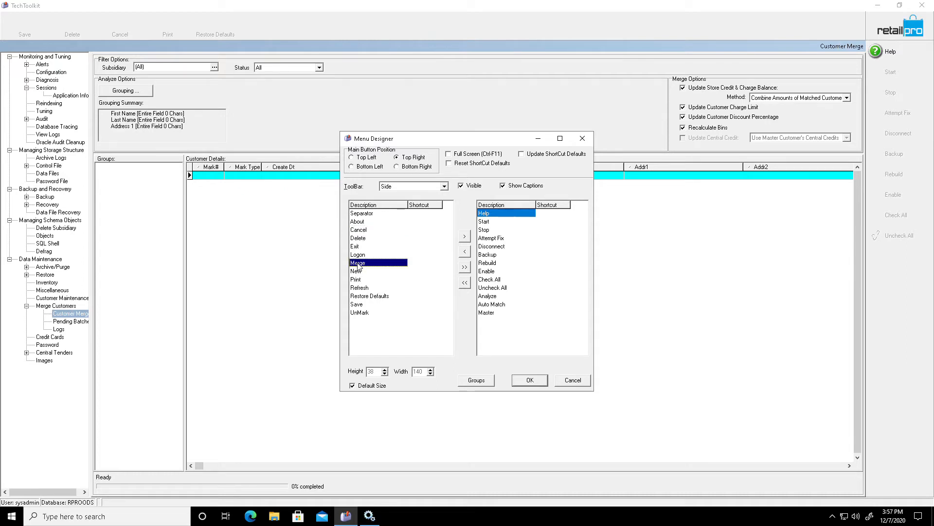
{"action": "double_click", "coordinate": [358, 265]}
{"action": "double_click", "coordinate": [361, 305]}
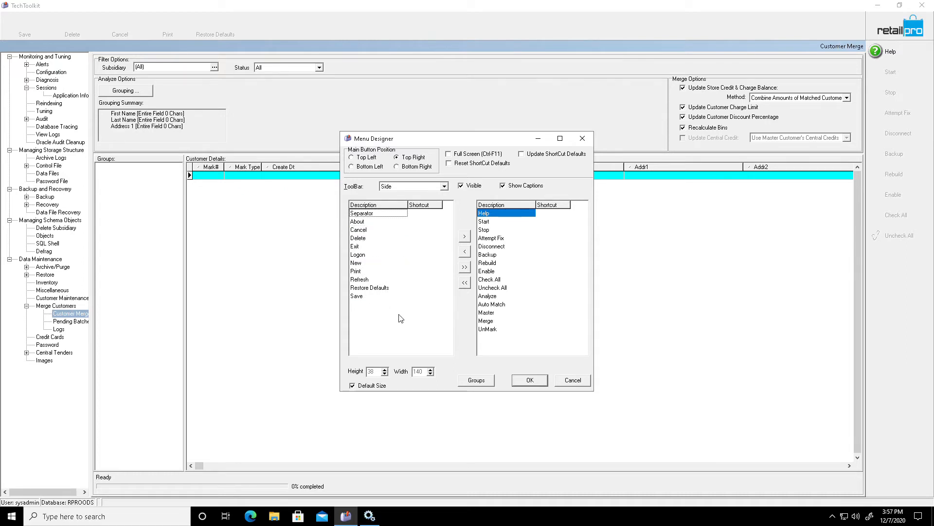
{"action": "double_click", "coordinate": [358, 298]}
{"action": "left_click", "coordinate": [529, 380]}
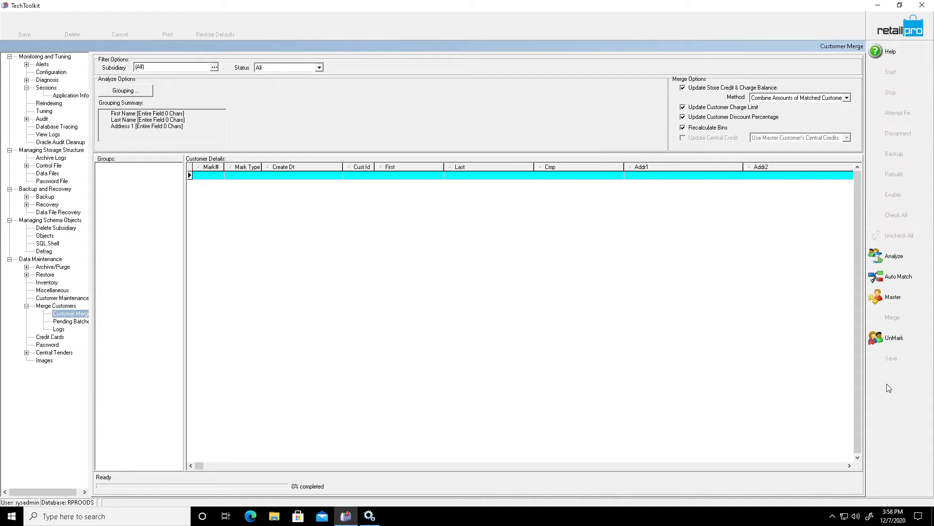
Step: Clear Address 1, Last Name and First Name from the grouping fields, save the change, and try to analyze the customers
{"action": "left_click", "coordinate": [122, 91]}
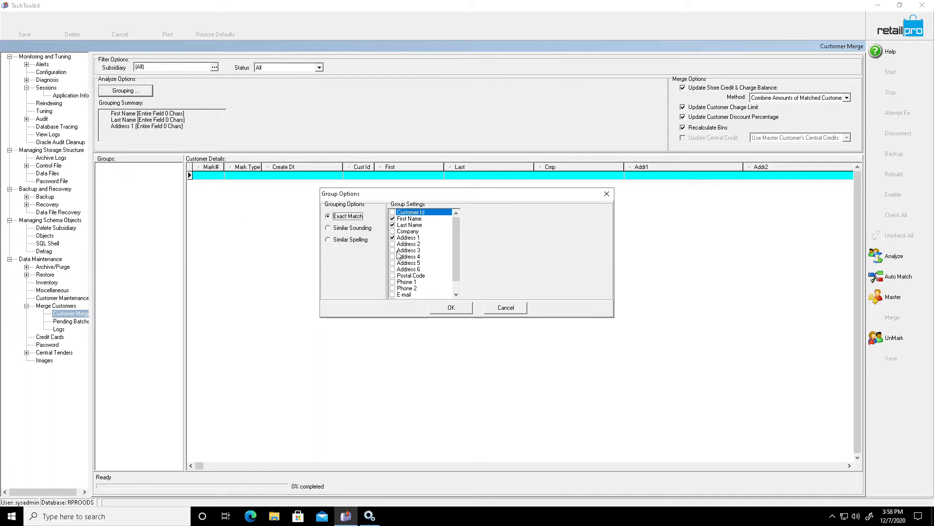
{"action": "left_click", "coordinate": [396, 237]}
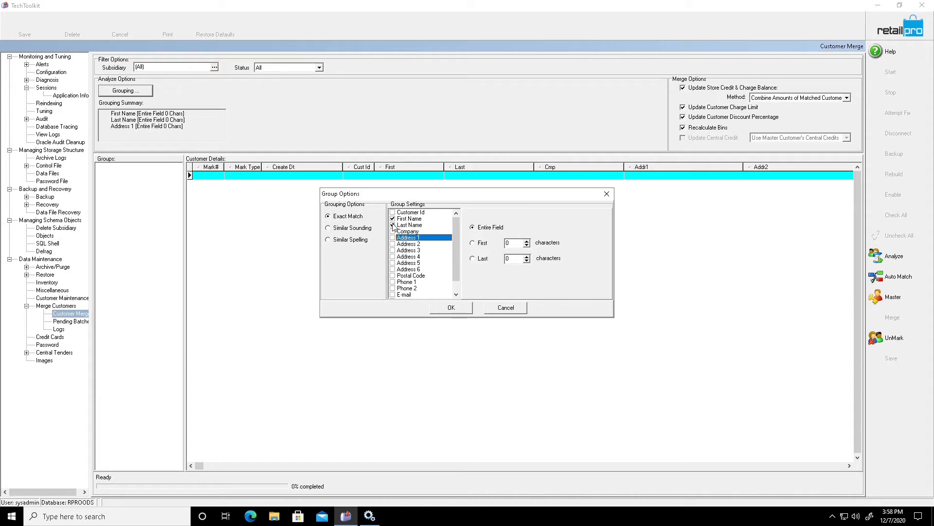
{"action": "left_click", "coordinate": [393, 225]}
{"action": "left_click", "coordinate": [393, 218]}
{"action": "left_click", "coordinate": [441, 307]}
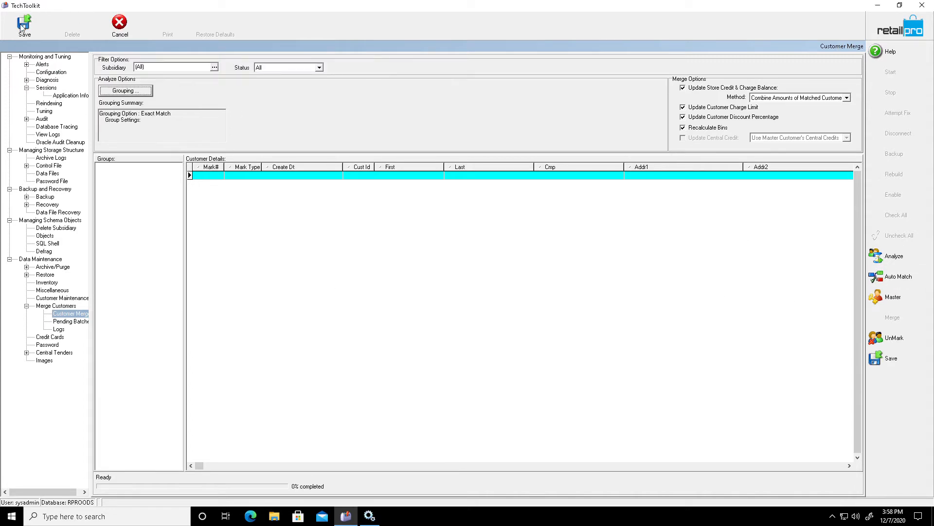
{"action": "left_click", "coordinate": [22, 28]}
{"action": "left_click", "coordinate": [888, 259]}
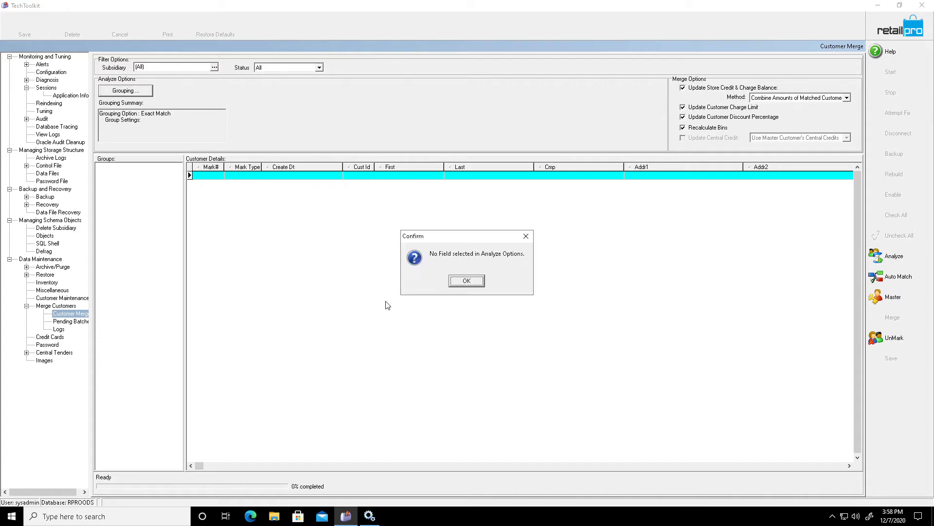
{"action": "left_click", "coordinate": [475, 284]}
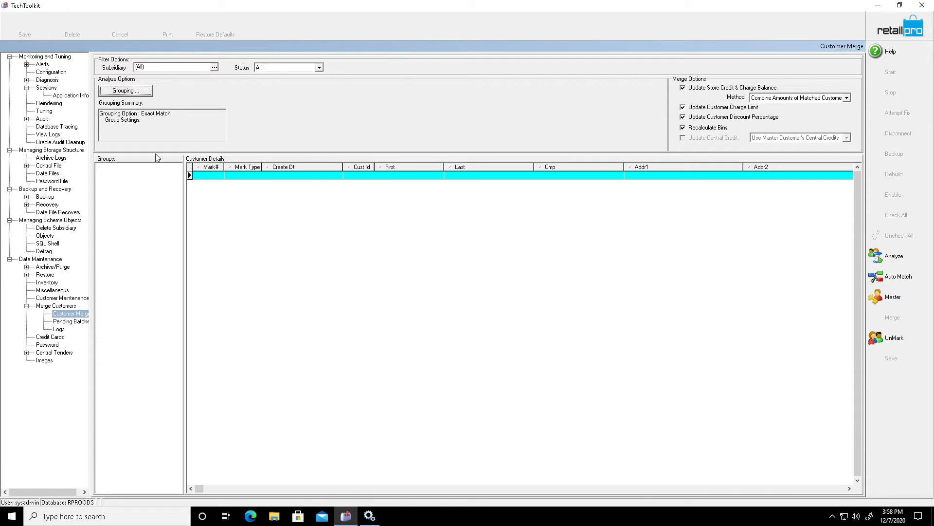
Step: Set the exact-match grouping to First Name and Last Name over the entire field, and analyze the customers
{"action": "left_click", "coordinate": [109, 90]}
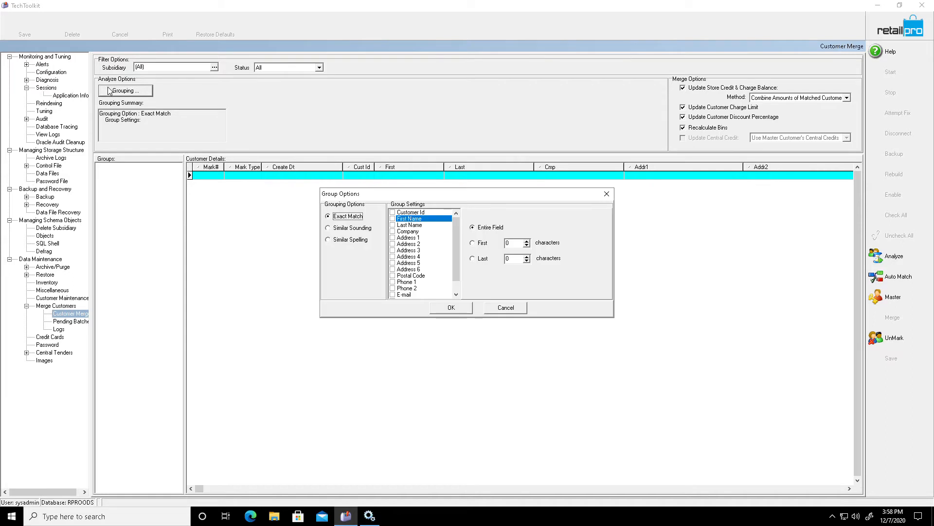
{"action": "left_click", "coordinate": [392, 219]}
{"action": "left_click", "coordinate": [392, 225]}
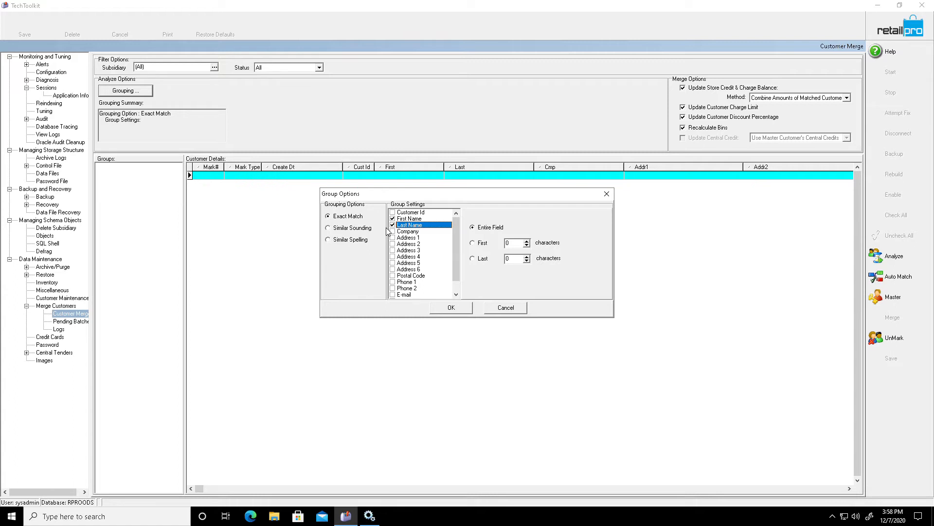
{"action": "left_click", "coordinate": [450, 308]}
{"action": "left_click", "coordinate": [898, 259]}
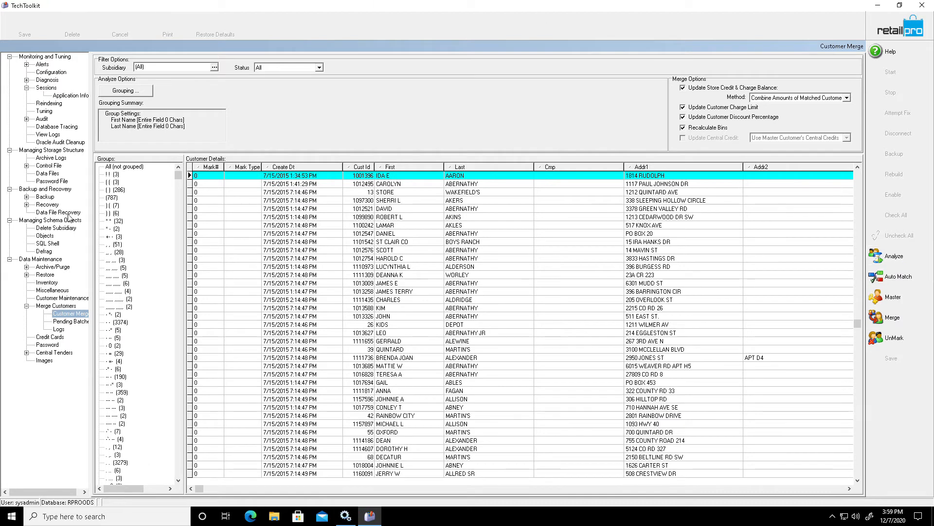
Step: Examine the customer records in the groups whose names consist only of punctuation marks
{"action": "left_click", "coordinate": [109, 175]}
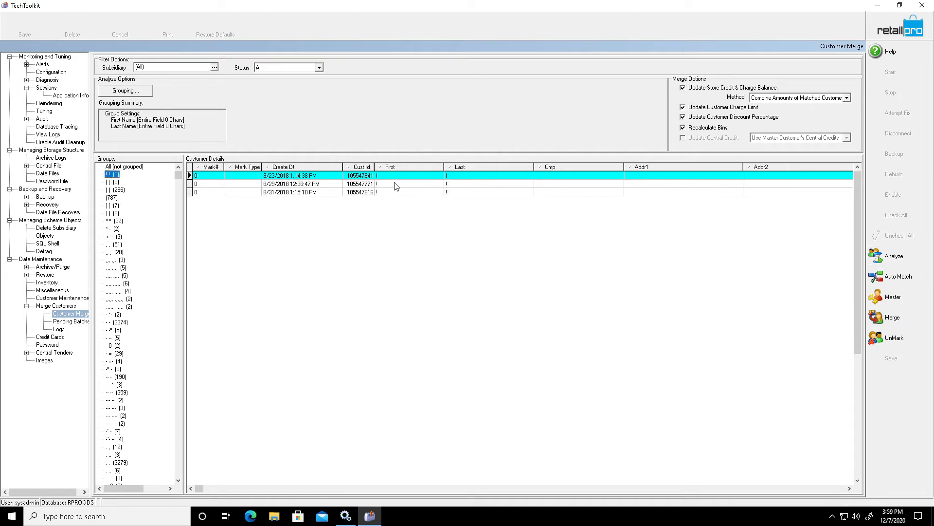
{"action": "left_click", "coordinate": [113, 198]}
{"action": "left_click", "coordinate": [117, 182]}
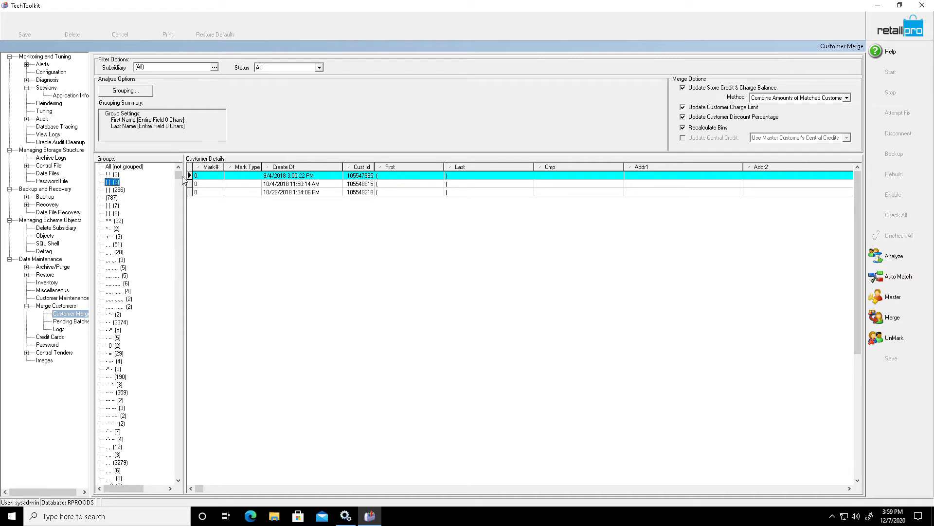
Step: Review the contact details in the first group that carries a person's name, and mark its records with Auto Match
{"action": "left_click", "coordinate": [178, 480]}
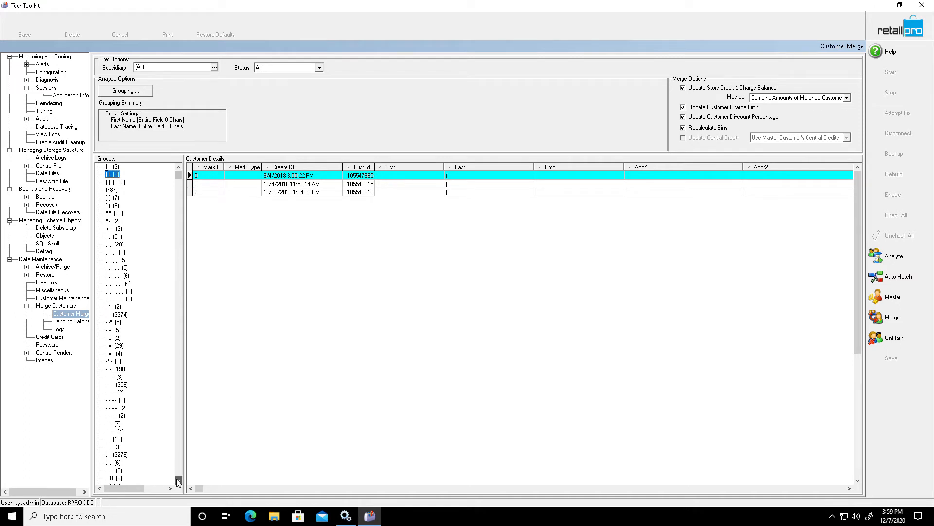
{"action": "left_click_drag", "start_coordinate": [179, 480], "coordinate": [178, 481]}
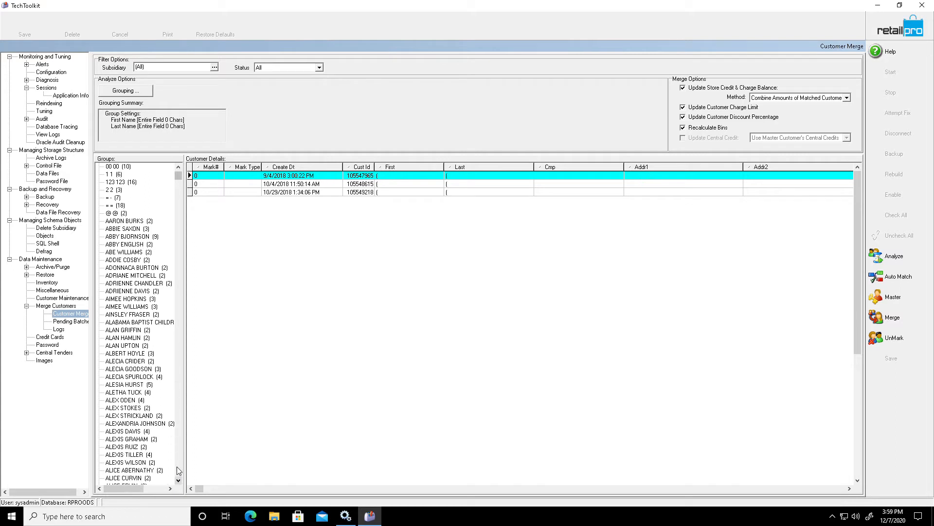
{"action": "left_click", "coordinate": [129, 222]}
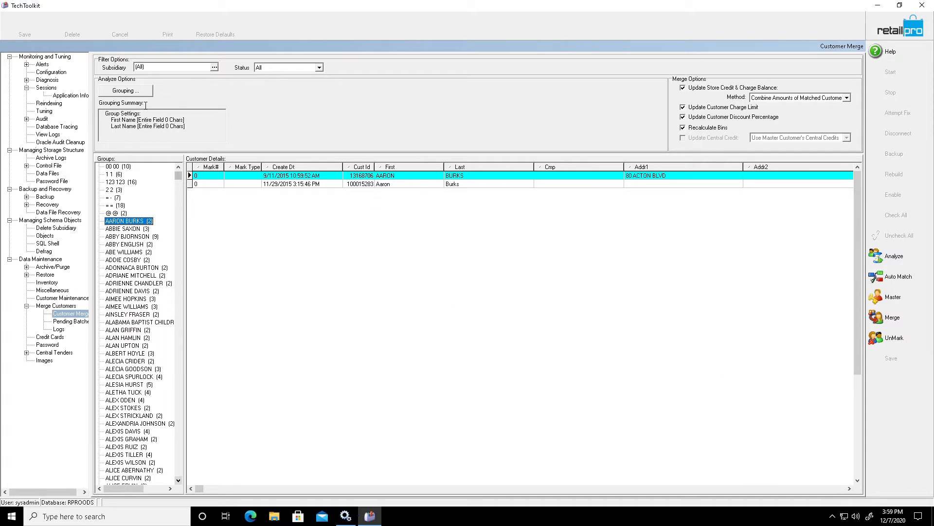
{"action": "left_click", "coordinate": [117, 92]}
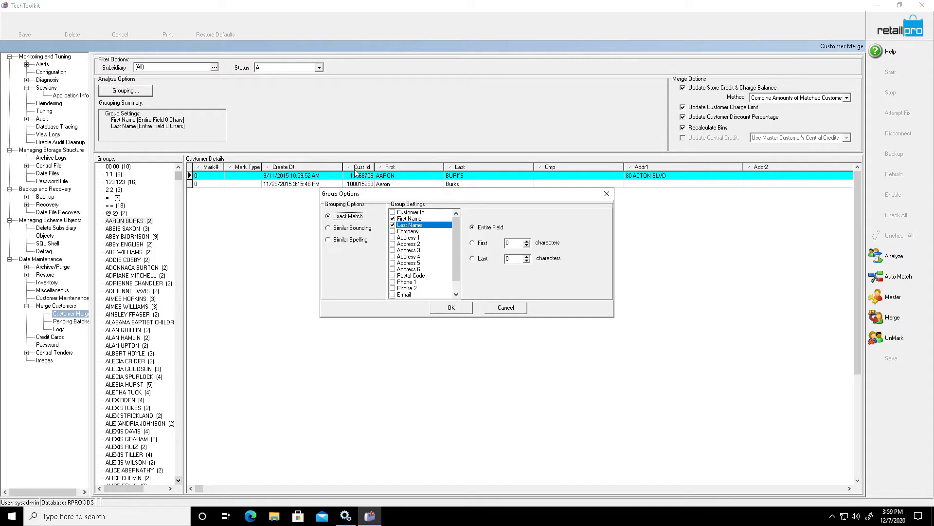
{"action": "left_click", "coordinate": [517, 311]}
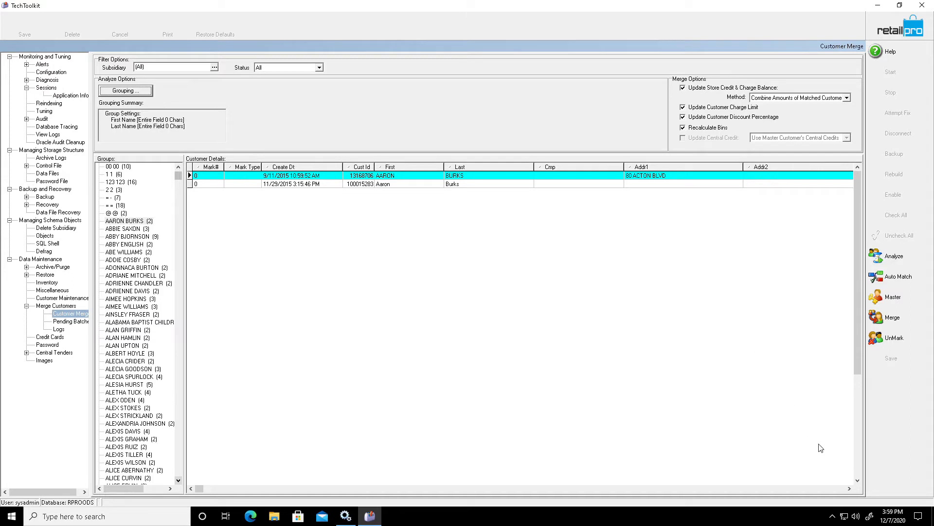
{"action": "left_click", "coordinate": [849, 488]}
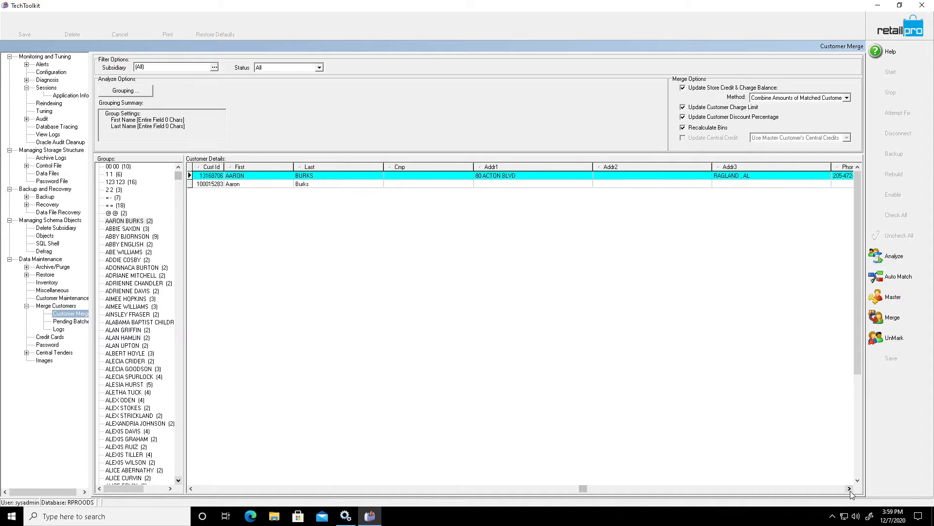
{"action": "left_click", "coordinate": [191, 488]}
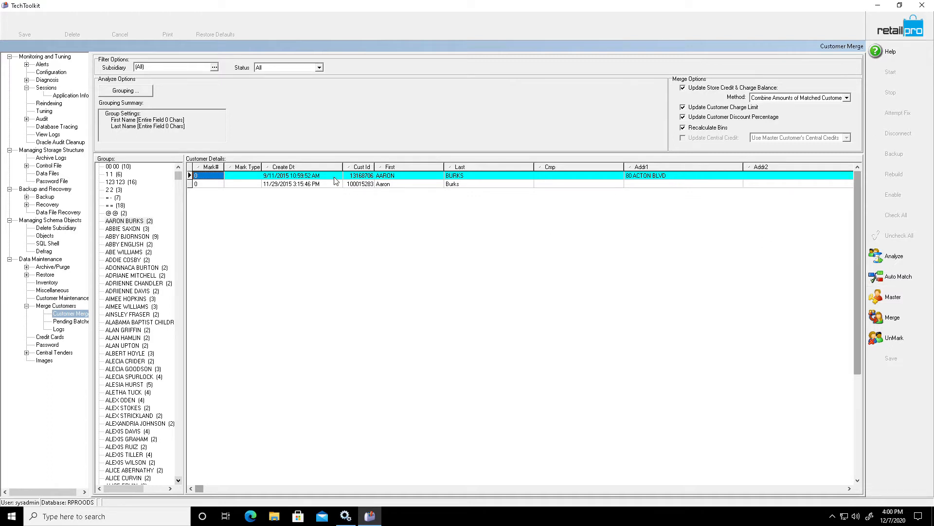
{"action": "left_click", "coordinate": [895, 283]}
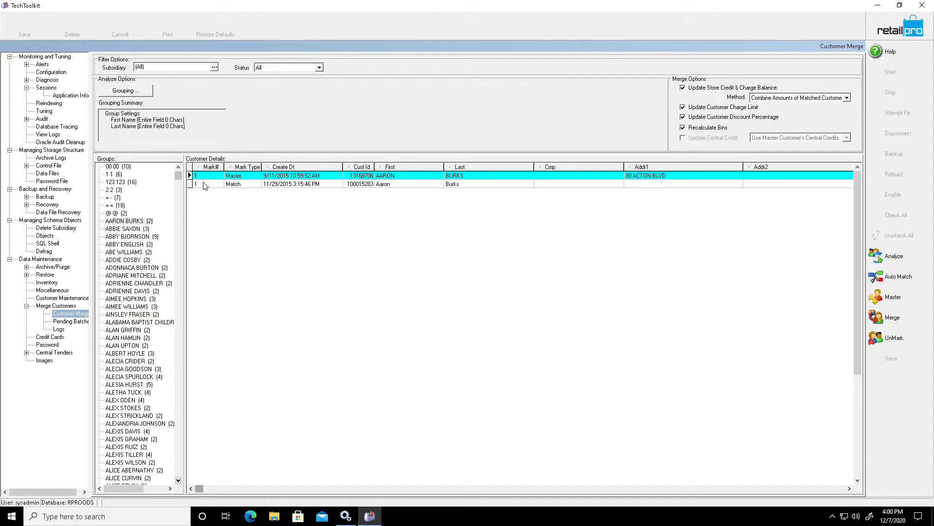
Step: Check the address and phone columns of the next customer group, the one with three records, and apply Auto Match to it
{"action": "left_click", "coordinate": [122, 231]}
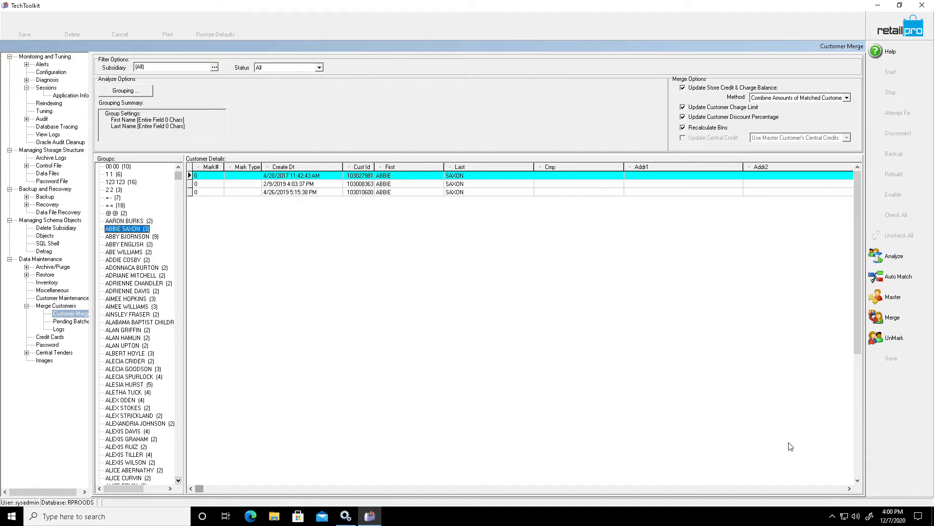
{"action": "left_click", "coordinate": [849, 488]}
{"action": "left_click", "coordinate": [850, 488]}
{"action": "left_click", "coordinate": [849, 489]}
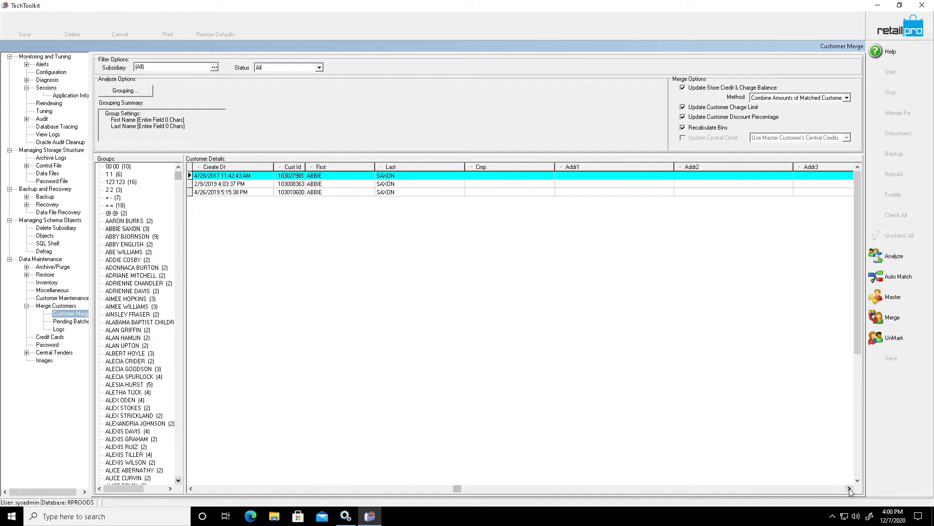
{"action": "left_click", "coordinate": [849, 489]}
{"action": "left_click", "coordinate": [849, 489]}
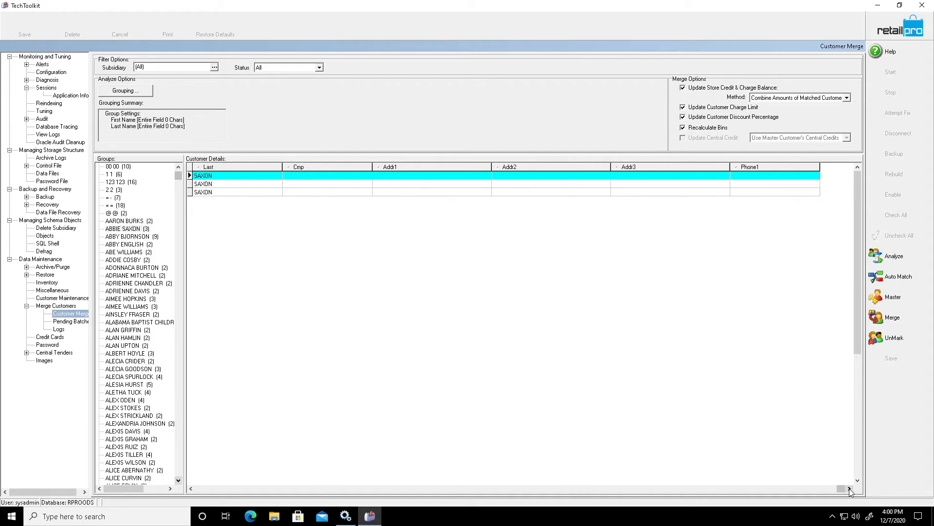
{"action": "left_click", "coordinate": [190, 488]}
{"action": "left_click", "coordinate": [191, 489]}
{"action": "left_click", "coordinate": [190, 489]}
{"action": "left_click", "coordinate": [190, 488]}
{"action": "left_click", "coordinate": [190, 488]}
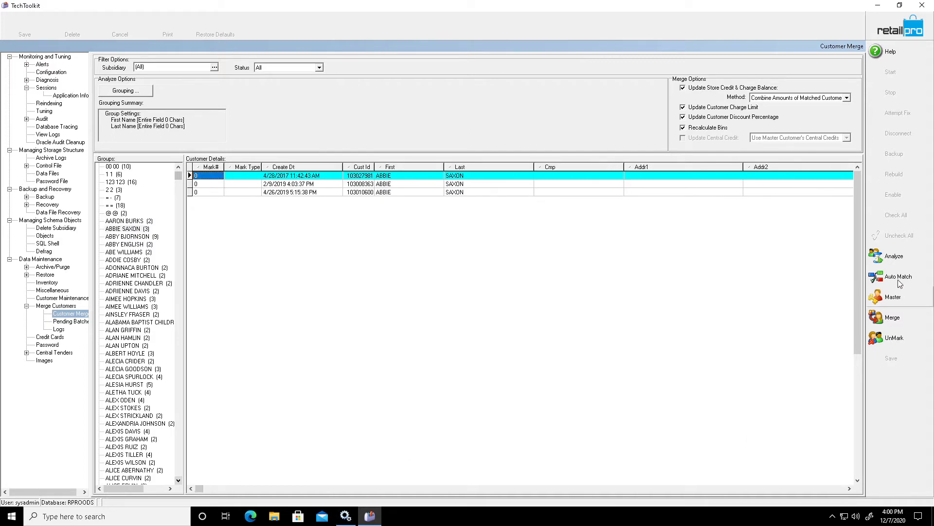
{"action": "left_click", "coordinate": [898, 277]}
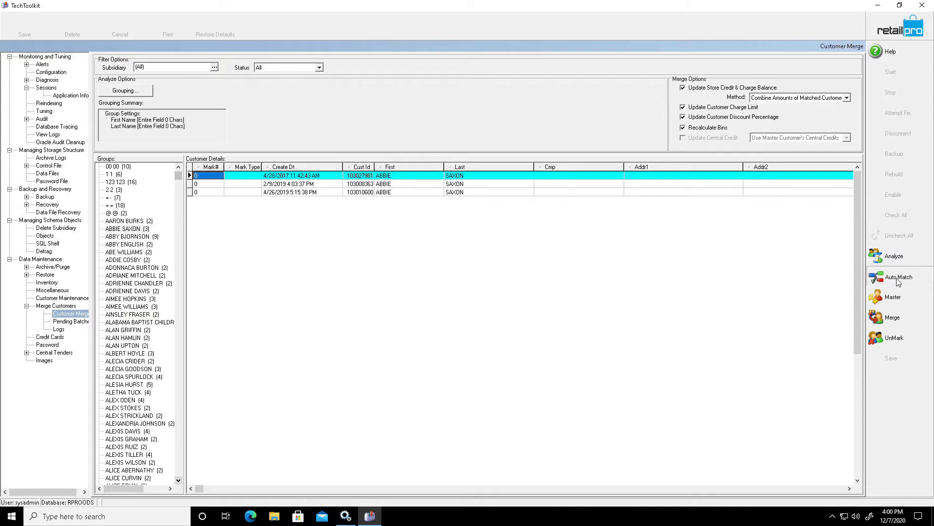
Step: Examine the address and phone columns of the nine-record customer group, and open the two-record group directly below it
{"action": "left_click", "coordinate": [141, 238]}
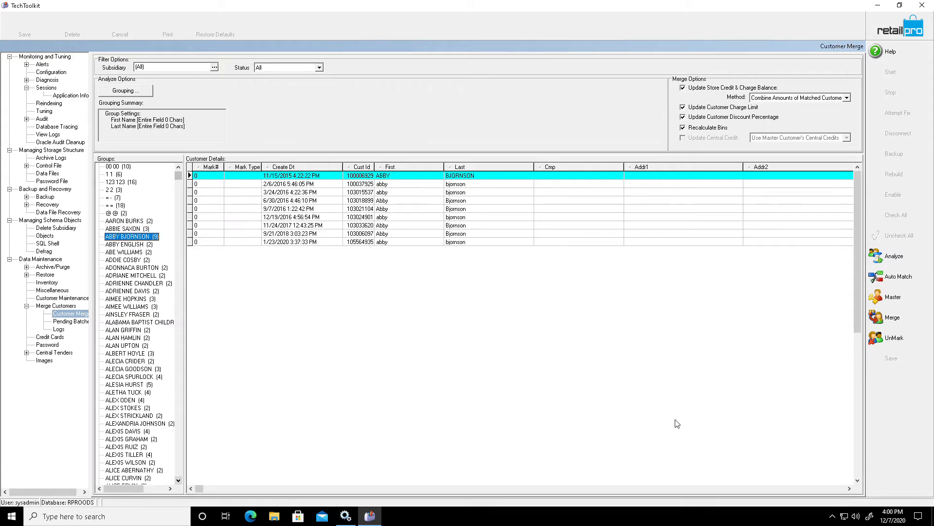
{"action": "left_click", "coordinate": [850, 489]}
{"action": "left_click", "coordinate": [850, 489]}
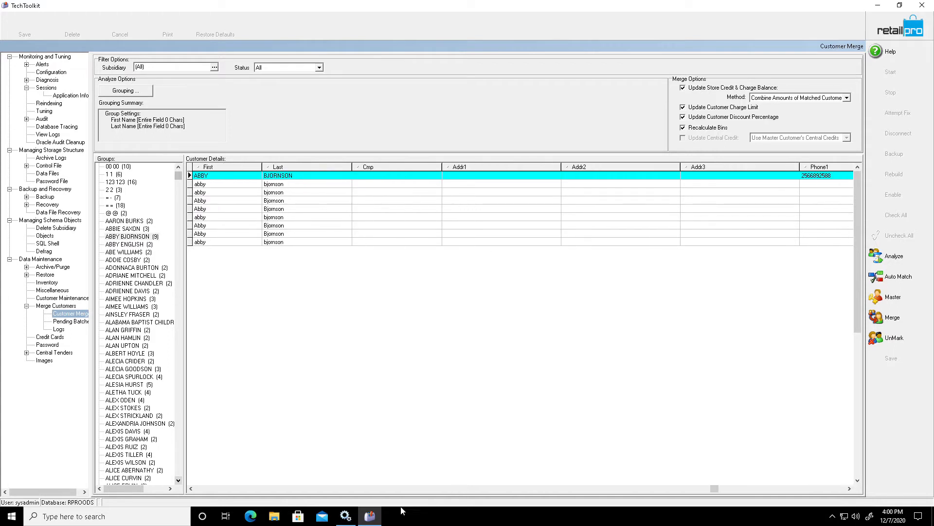
{"action": "left_click", "coordinate": [192, 489]}
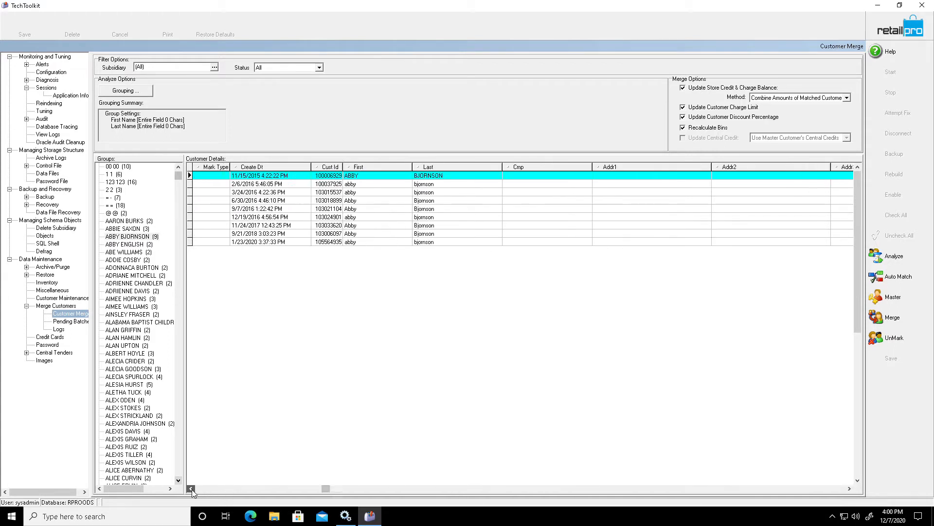
{"action": "left_click", "coordinate": [192, 489]}
{"action": "left_click", "coordinate": [130, 245]}
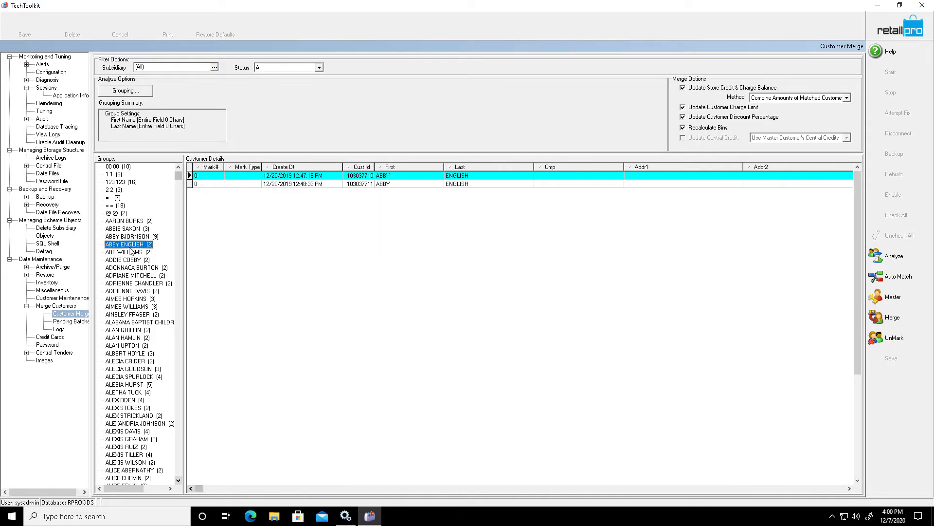
Step: Open the two-record group whose newer record, created 5/19/2017, holds the only address, and mark that record as Master
{"action": "left_click", "coordinate": [130, 251]}
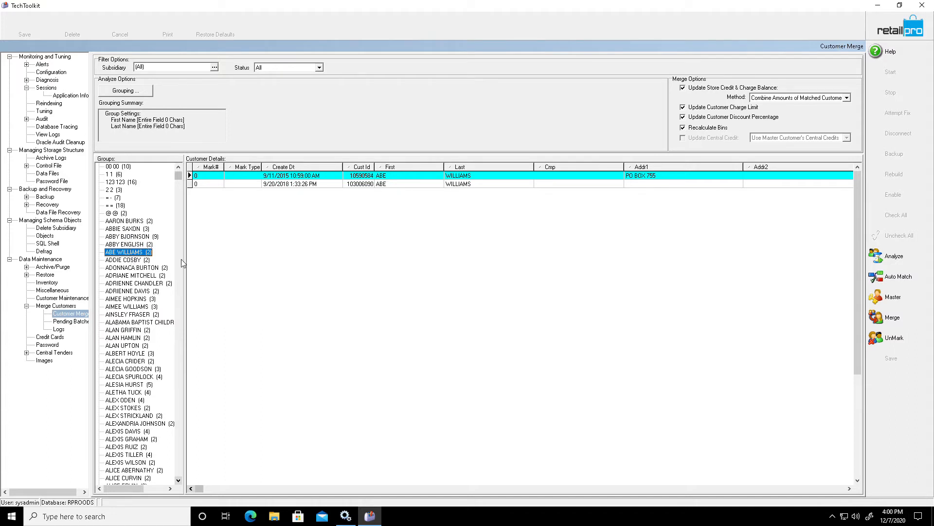
{"action": "left_click", "coordinate": [138, 267]}
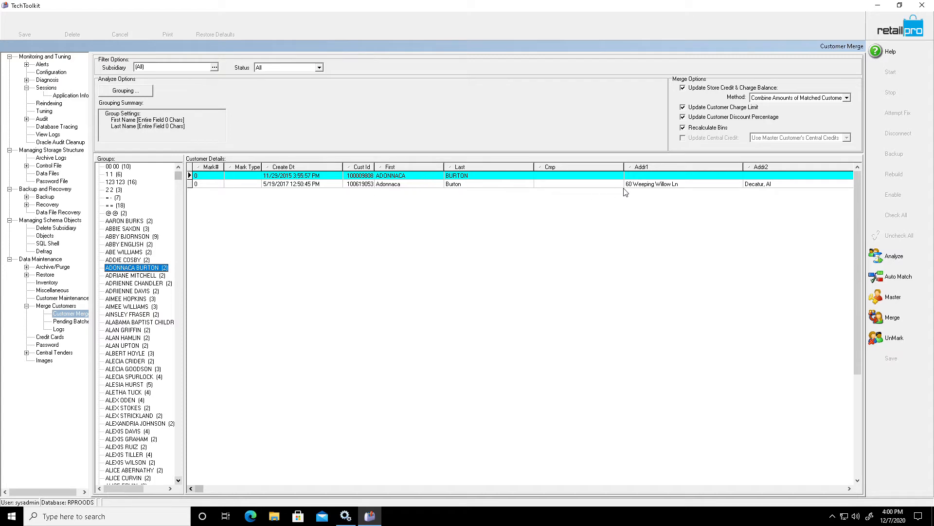
{"action": "left_click", "coordinate": [252, 187]}
{"action": "left_click", "coordinate": [257, 184]}
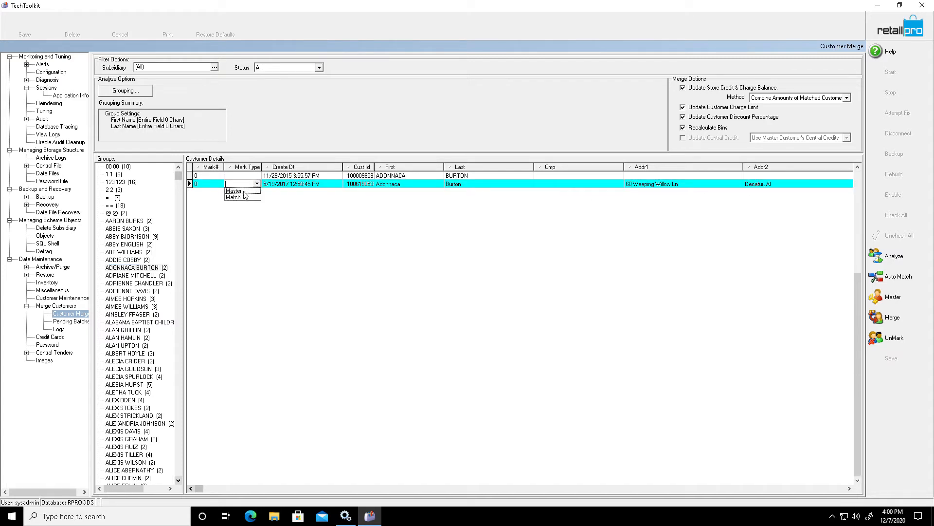
{"action": "left_click", "coordinate": [243, 191]}
Step: Mark the group's older record, created 11/29/2015, as Match and set its mark number to 3
{"action": "left_click", "coordinate": [247, 175]}
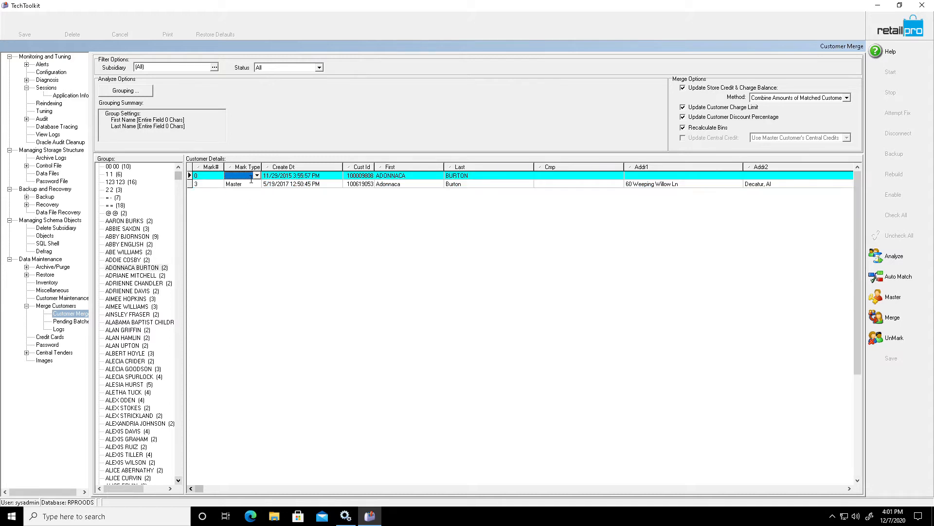
{"action": "left_click", "coordinate": [257, 177]}
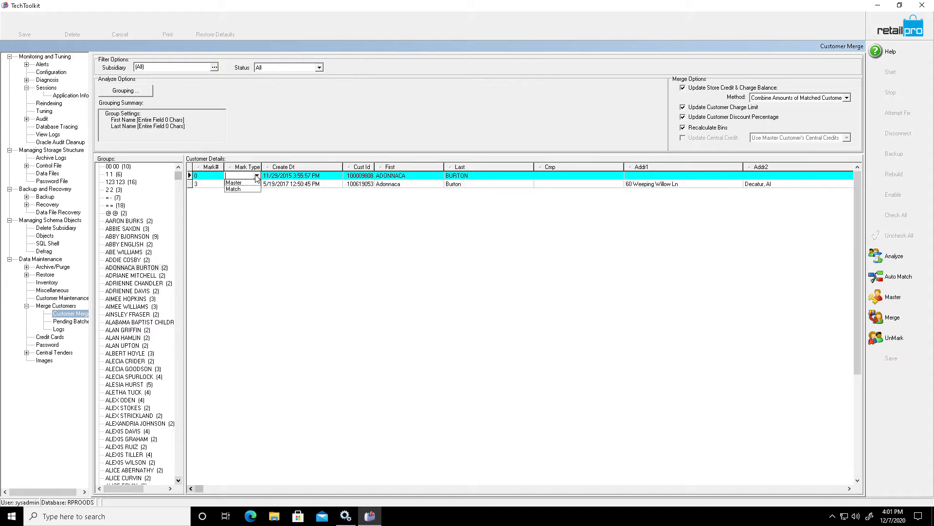
{"action": "left_click", "coordinate": [234, 188]}
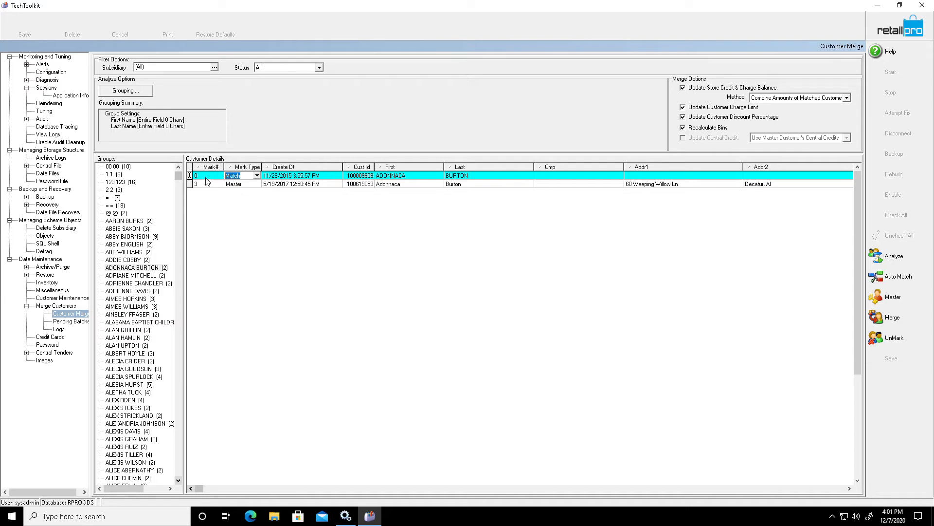
{"action": "left_click", "coordinate": [208, 178]}
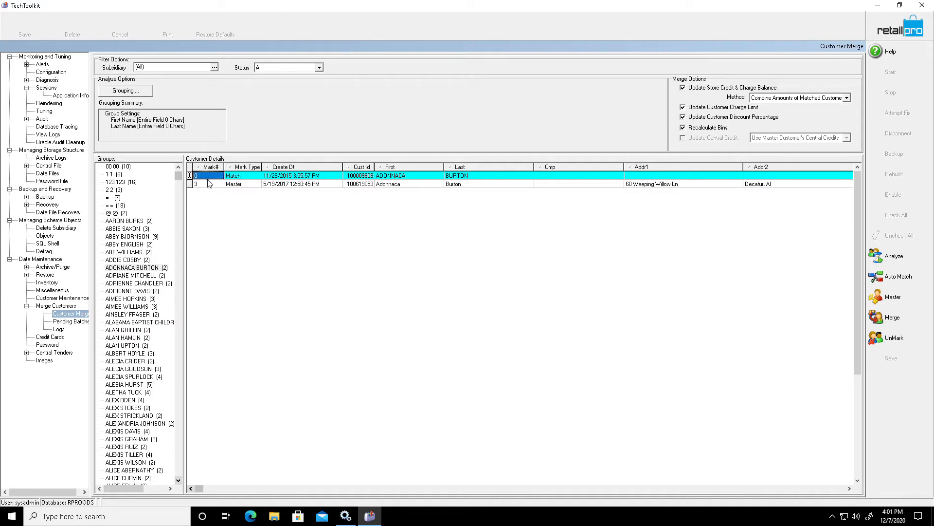
{"action": "type", "text": "3"}
{"action": "left_click", "coordinate": [249, 176]}
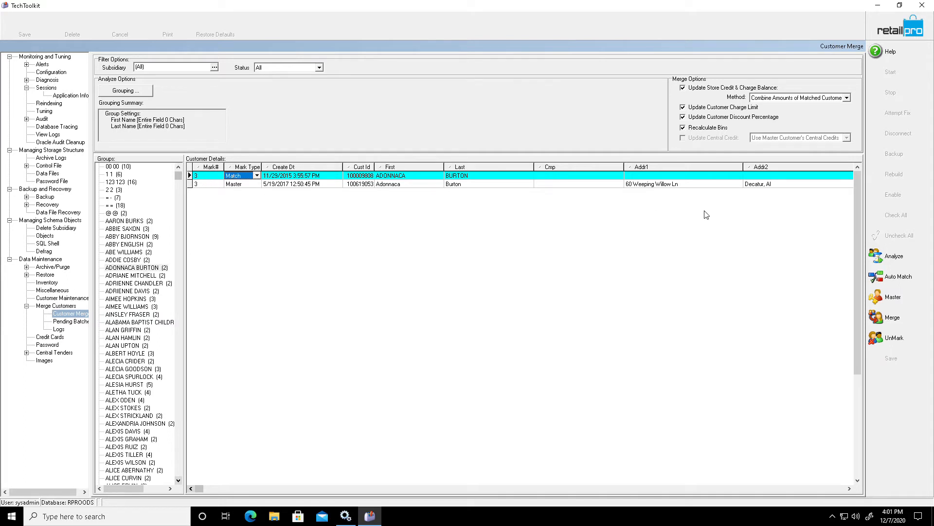
Step: Try to merge the marked customer records, accepting the purge of the matched customers
{"action": "left_click", "coordinate": [890, 319]}
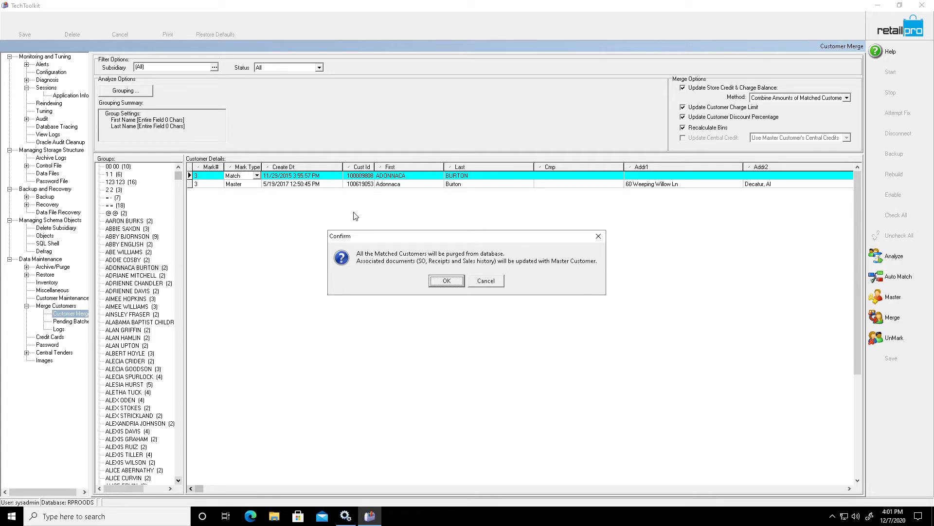
{"action": "left_click", "coordinate": [446, 281]}
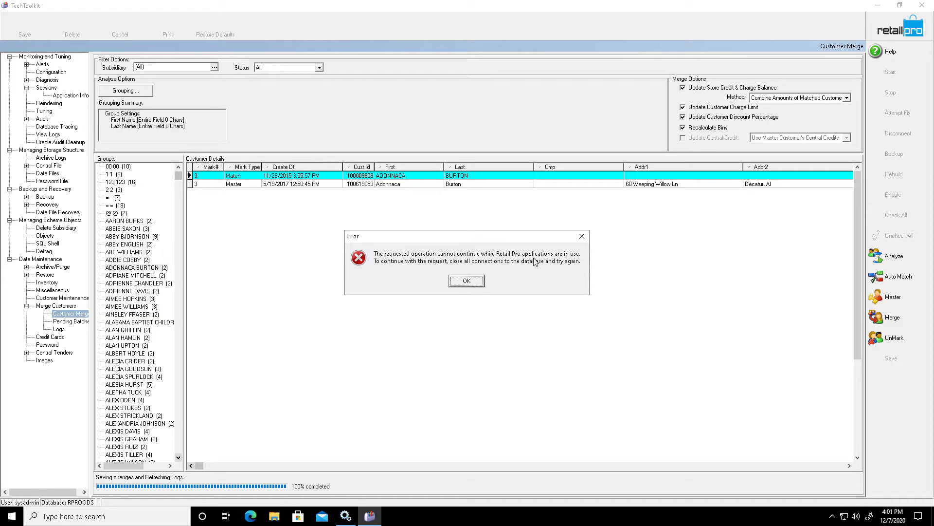
{"action": "left_click", "coordinate": [467, 282]}
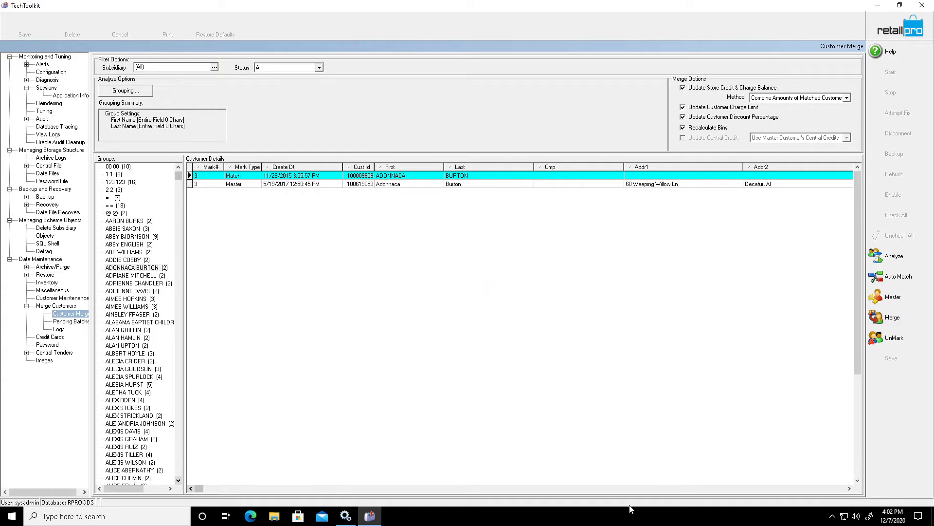
Step: Check the database connections under Sessions, and stop the Retail Pro Prism POS V1 Service in Windows Services
{"action": "left_click", "coordinate": [50, 89]}
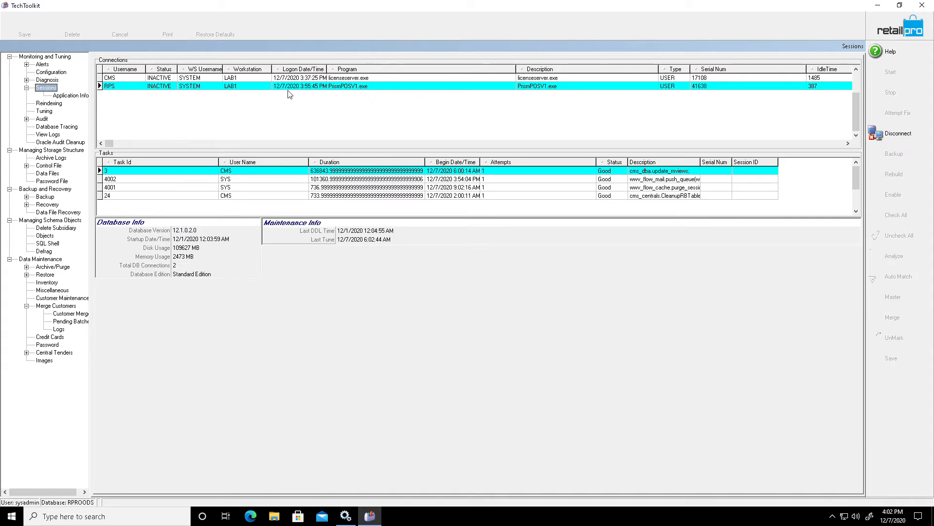
{"action": "left_click", "coordinate": [346, 516]}
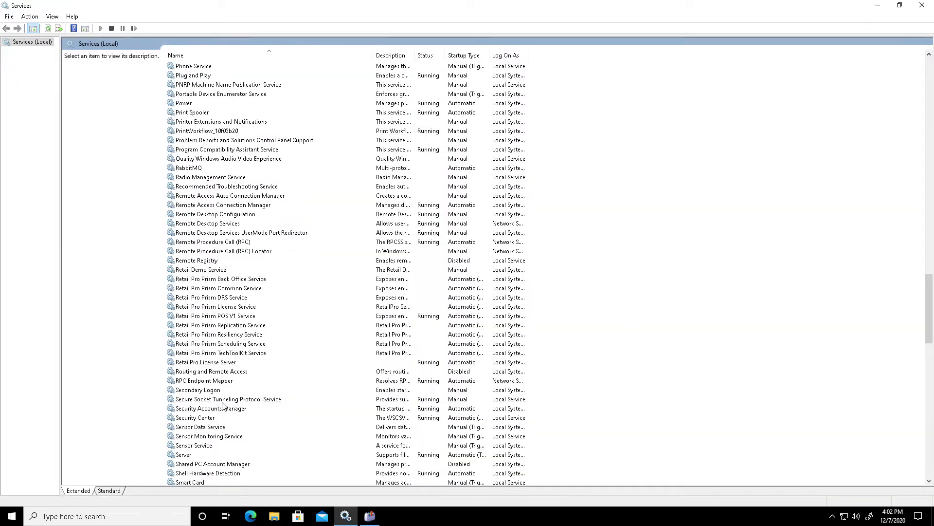
{"action": "left_click", "coordinate": [211, 215]}
{"action": "scroll", "coordinate": [212, 218], "scroll_direction": "up", "scroll_amount": 5}
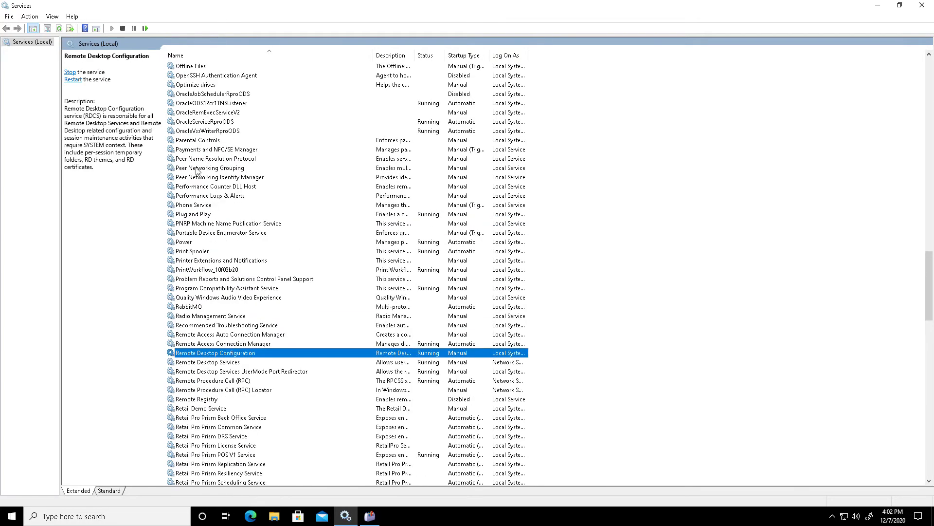
{"action": "scroll", "coordinate": [219, 240], "scroll_direction": "down", "scroll_amount": 7}
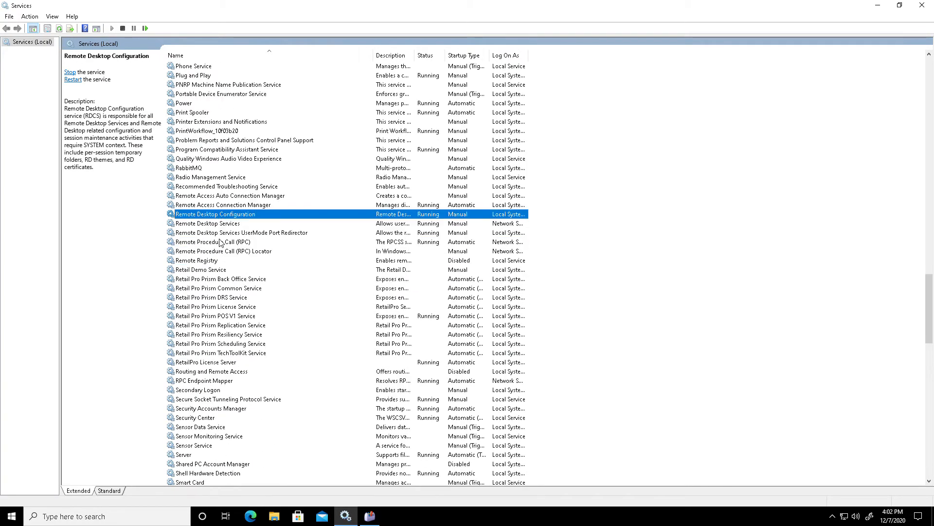
{"action": "left_click", "coordinate": [233, 262]}
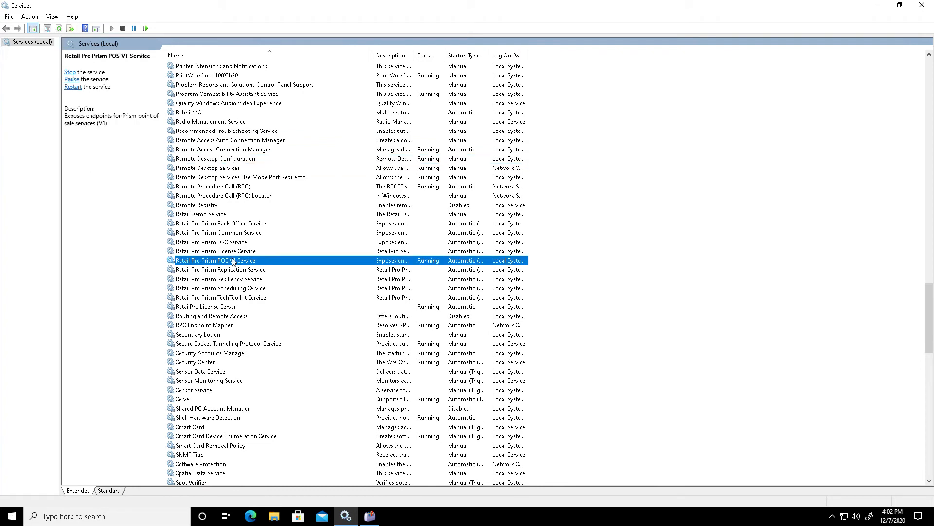
{"action": "right_click", "coordinate": [232, 262]}
{"action": "left_click", "coordinate": [251, 278]}
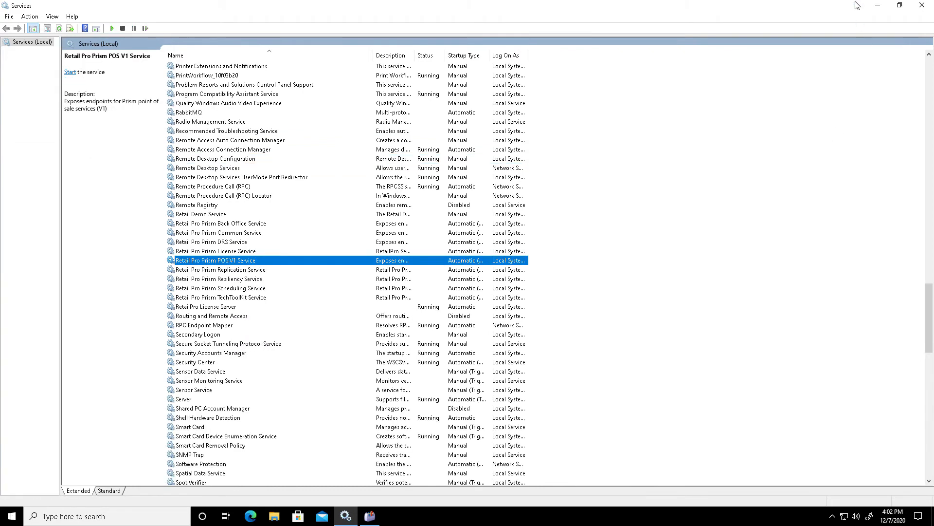
{"action": "left_click", "coordinate": [878, 6]}
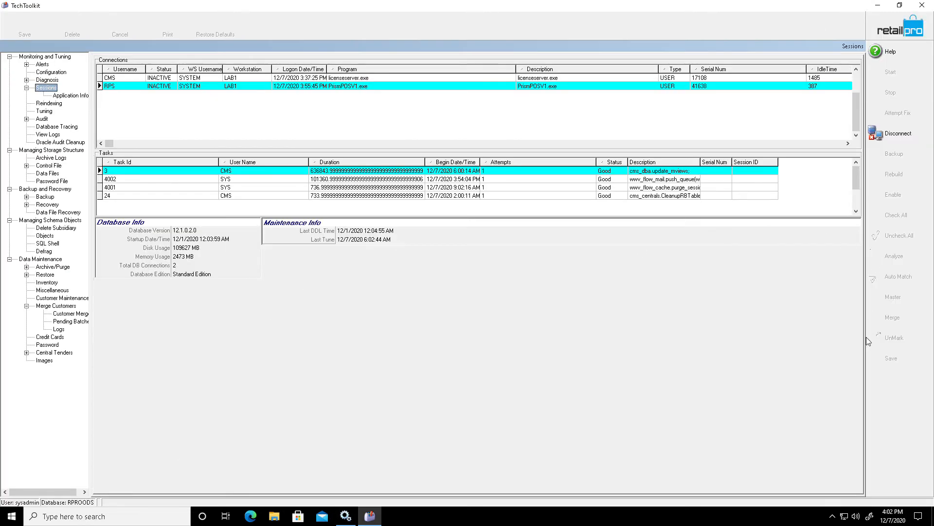
Step: Add the Refresh command to the side toolbar with Menu Designer, and refresh the session list
{"action": "right_click", "coordinate": [892, 410]}
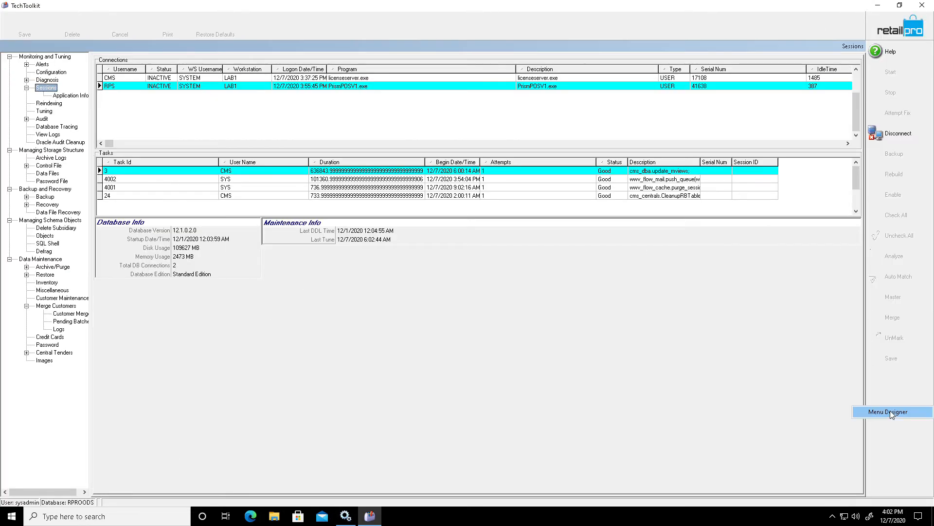
{"action": "left_click", "coordinate": [890, 411]}
{"action": "left_click", "coordinate": [359, 281]}
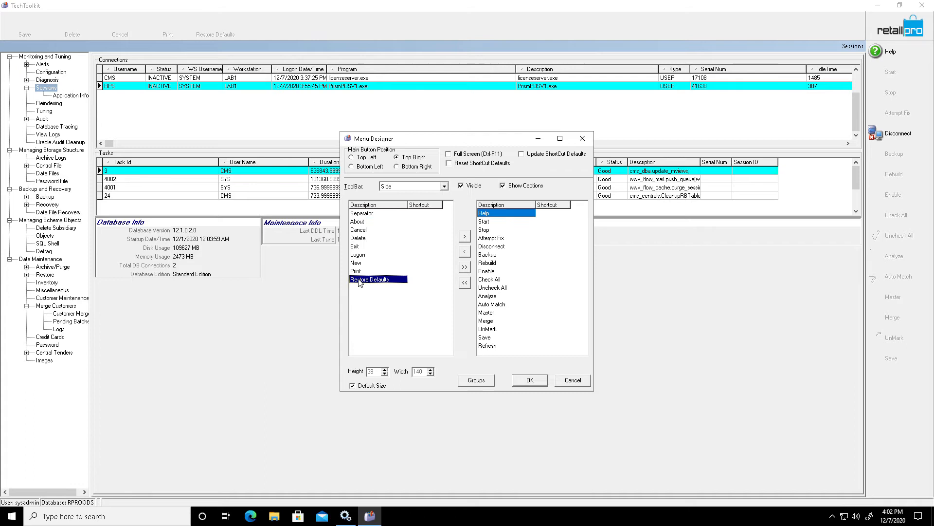
{"action": "left_click", "coordinate": [529, 380]}
{"action": "left_click", "coordinate": [890, 380]}
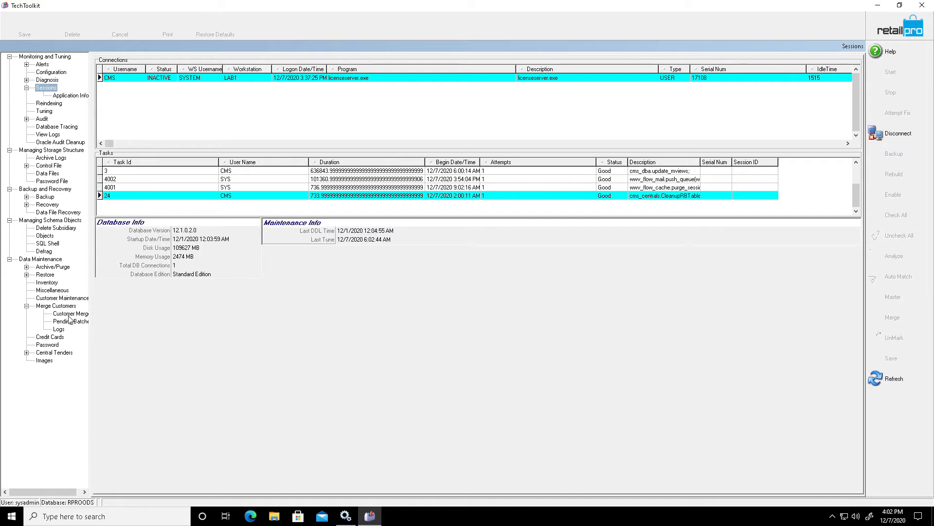
{"action": "left_click", "coordinate": [243, 93]}
Step: Return to Customer Merge and merge the marked records, accepting the purge of the matched customers
{"action": "left_click", "coordinate": [77, 315]}
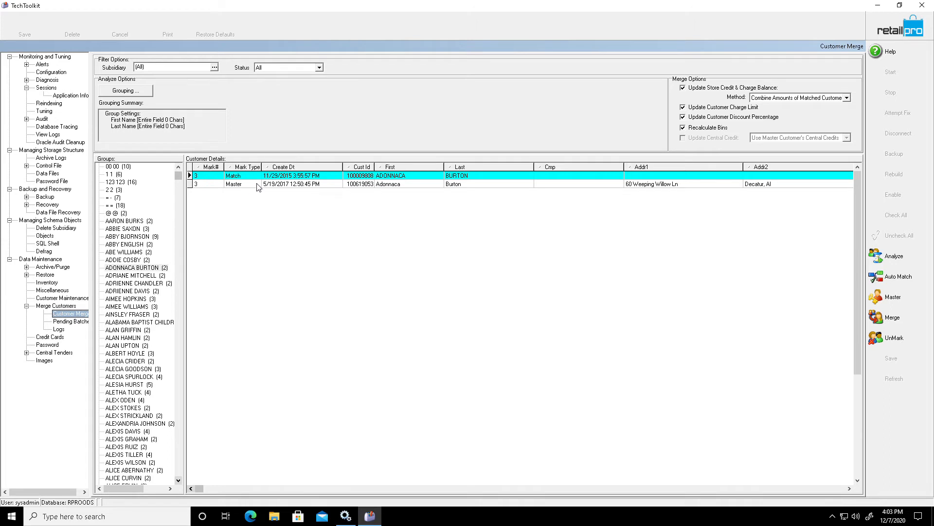
{"action": "left_click", "coordinate": [892, 318]}
{"action": "left_click", "coordinate": [446, 282]}
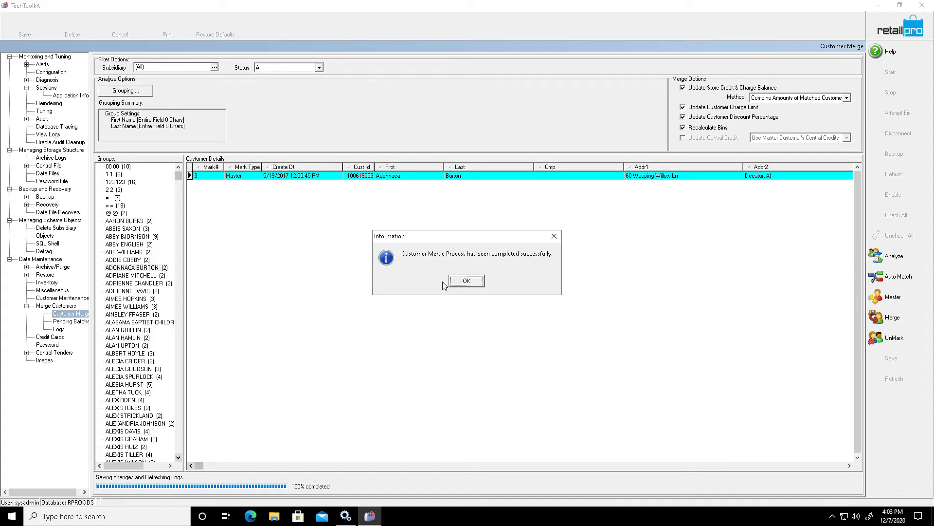
{"action": "left_click", "coordinate": [470, 282]}
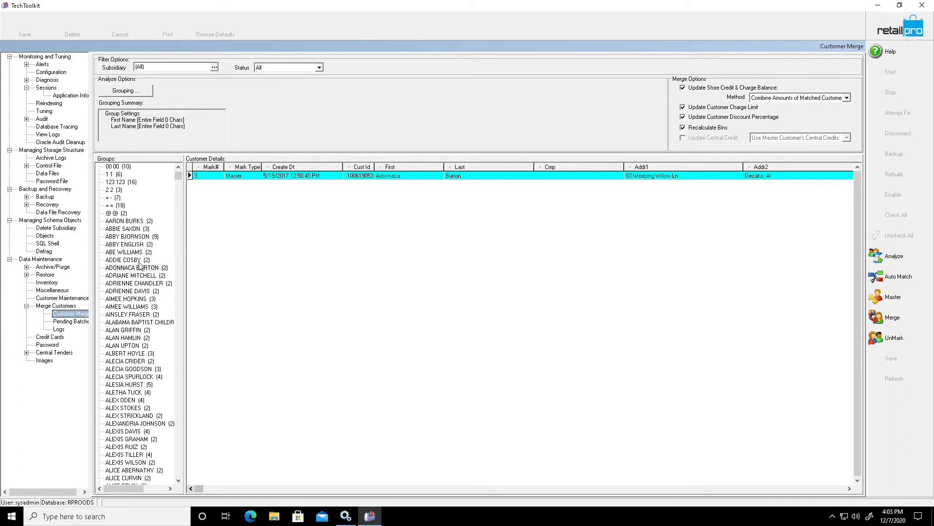
Step: Check the records of the merged customer group, and review the address details in the four groups directly below it
{"action": "left_click", "coordinate": [136, 238]}
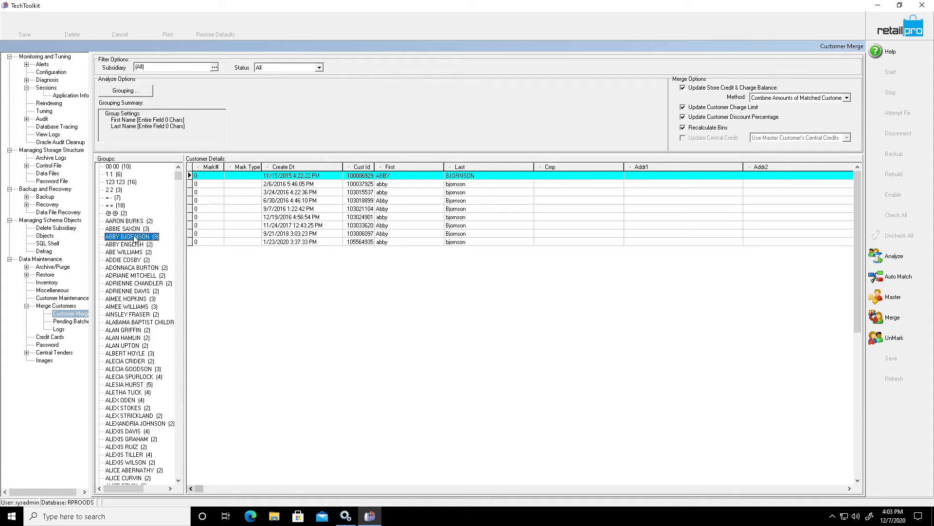
{"action": "left_click", "coordinate": [133, 268]}
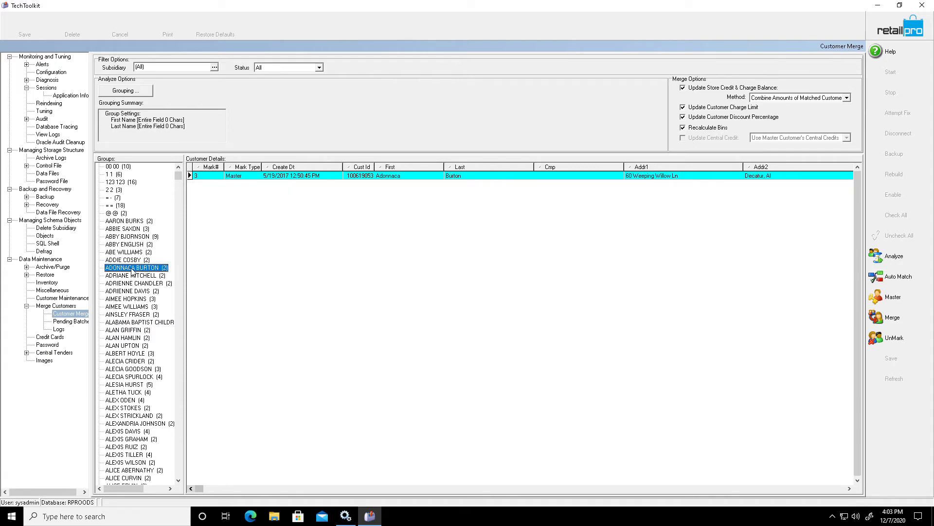
{"action": "key", "text": "super+Down"}
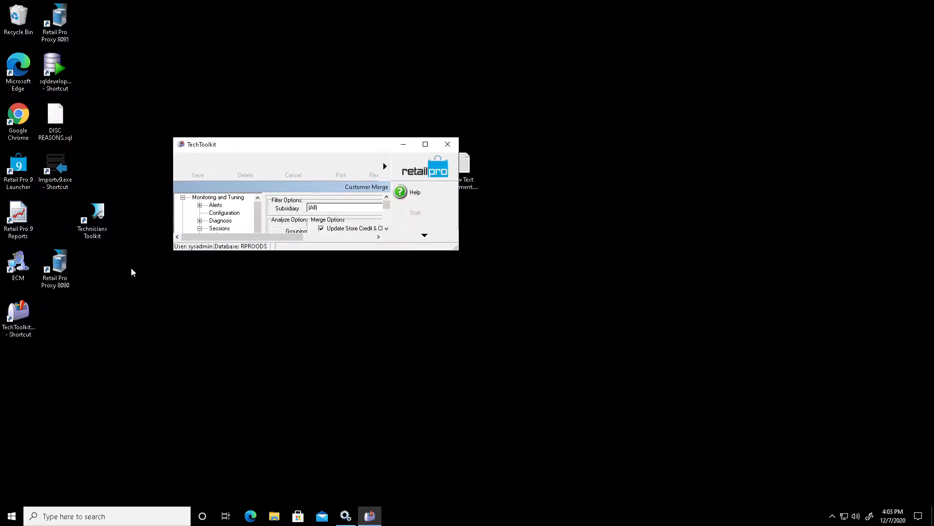
{"action": "left_click", "coordinate": [431, 149]}
{"action": "left_click", "coordinate": [138, 275]}
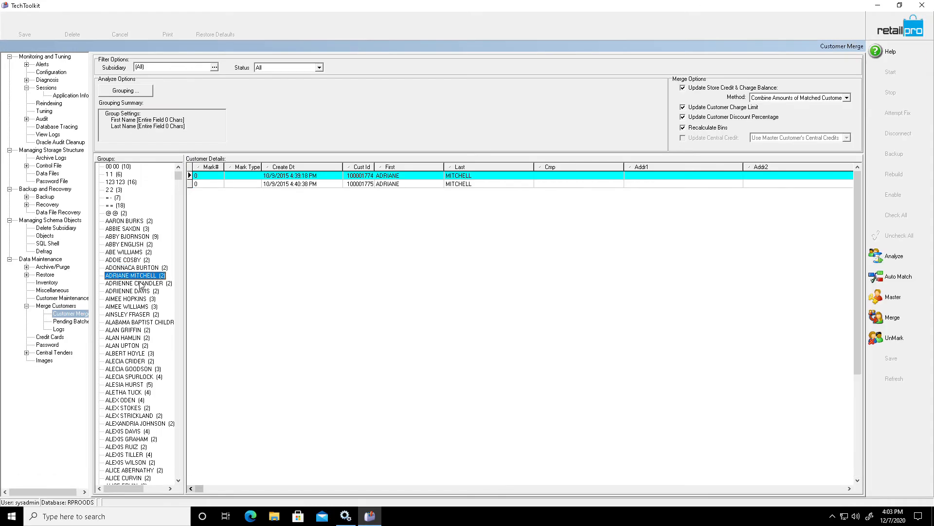
{"action": "left_click", "coordinate": [141, 284]}
{"action": "left_click", "coordinate": [143, 291]}
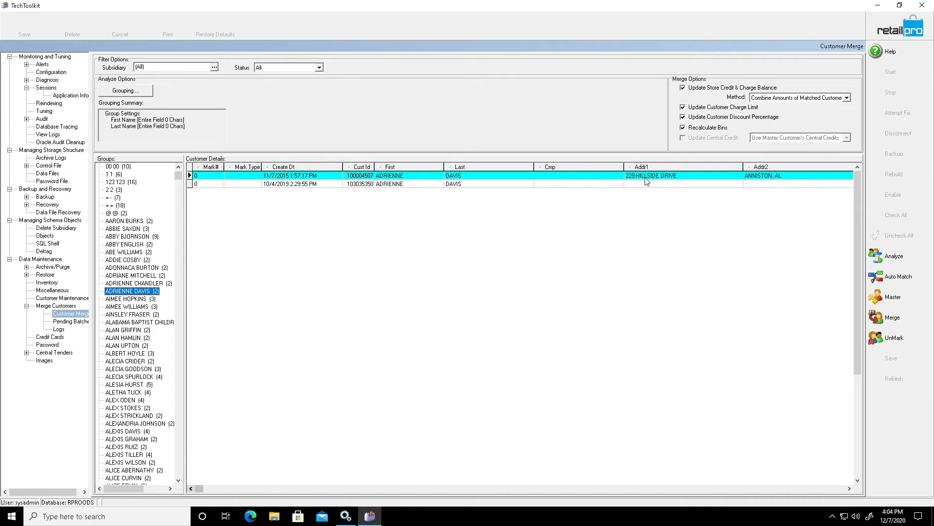
{"action": "left_click", "coordinate": [144, 300]}
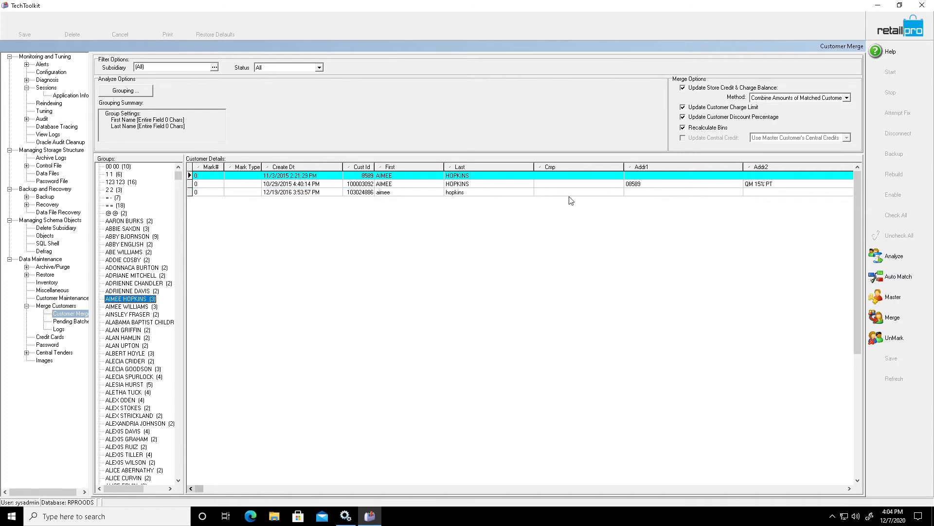
{"action": "left_click", "coordinate": [127, 291]}
Step: Add Address 1, matched on the entire field, to the first and last name grouping, and analyze the customers again
{"action": "left_click", "coordinate": [129, 92]}
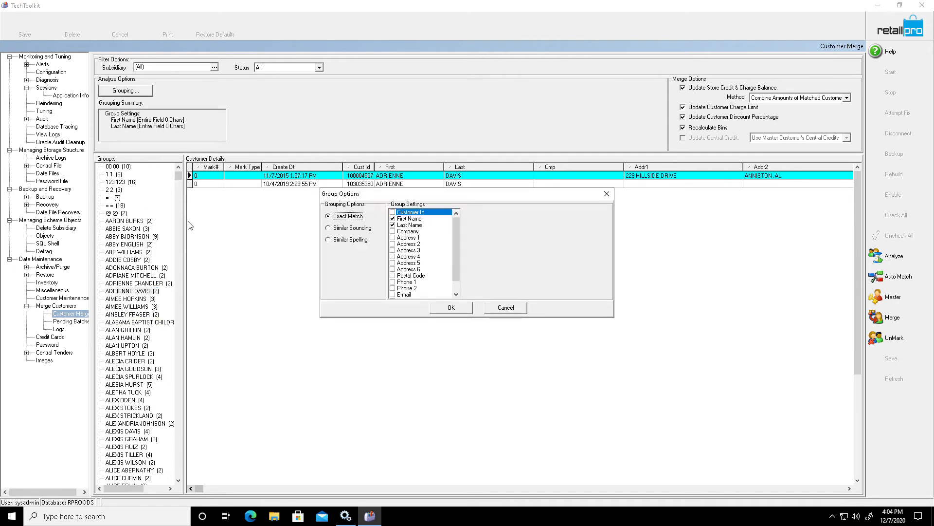
{"action": "left_click", "coordinate": [393, 237]}
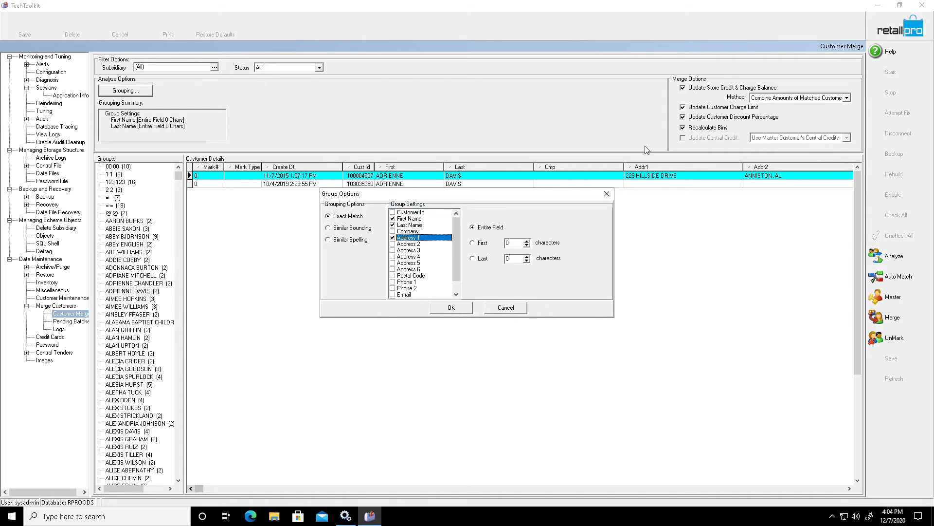
{"action": "left_click", "coordinate": [441, 309]}
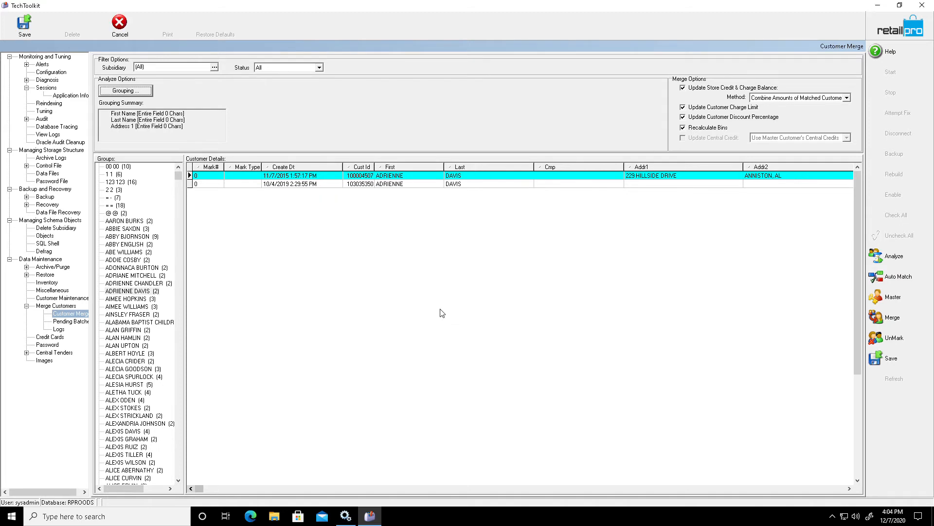
{"action": "left_click", "coordinate": [887, 258]}
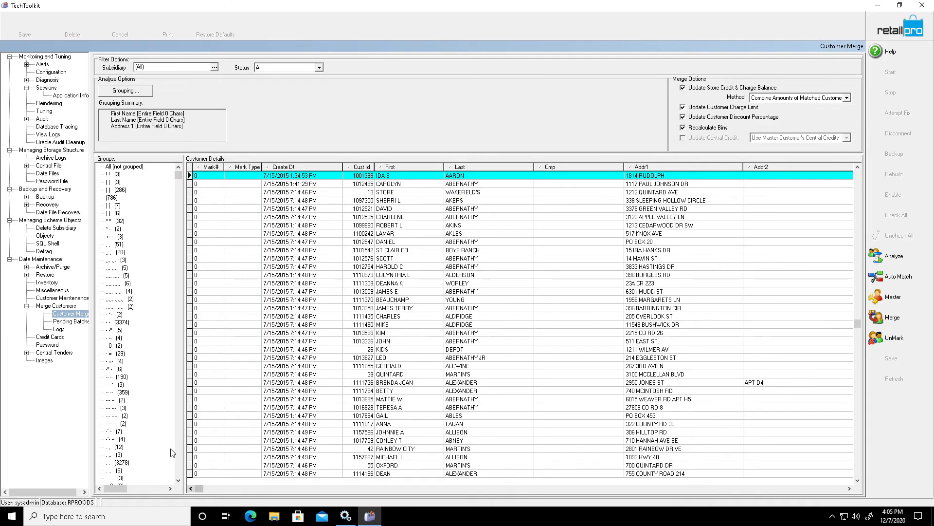
Step: Review the customer details of several name groups listed below the symbol and number groups, checking whether their Address 1 fields are filled in
{"action": "left_click", "coordinate": [178, 480]}
{"action": "scroll", "coordinate": [178, 482], "scroll_direction": "down", "scroll_amount": 10}
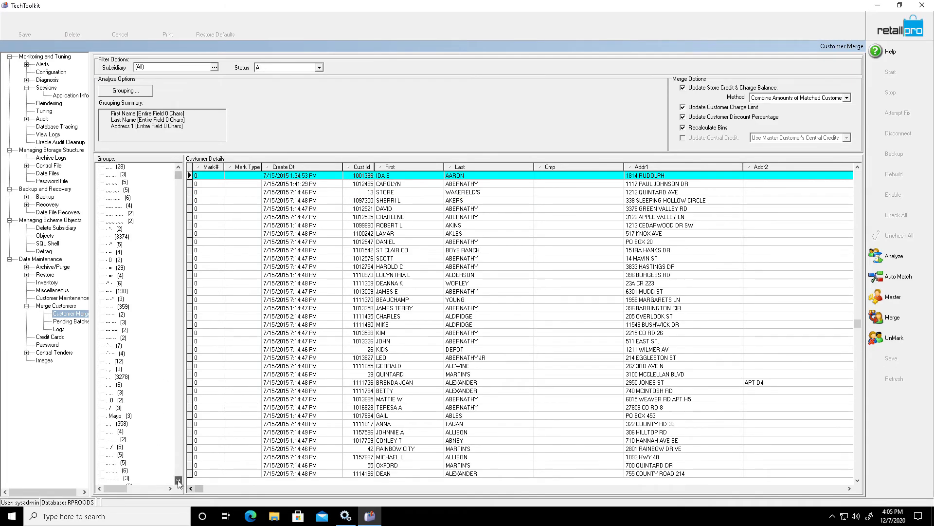
{"action": "scroll", "coordinate": [178, 482], "scroll_direction": "down", "scroll_amount": 3}
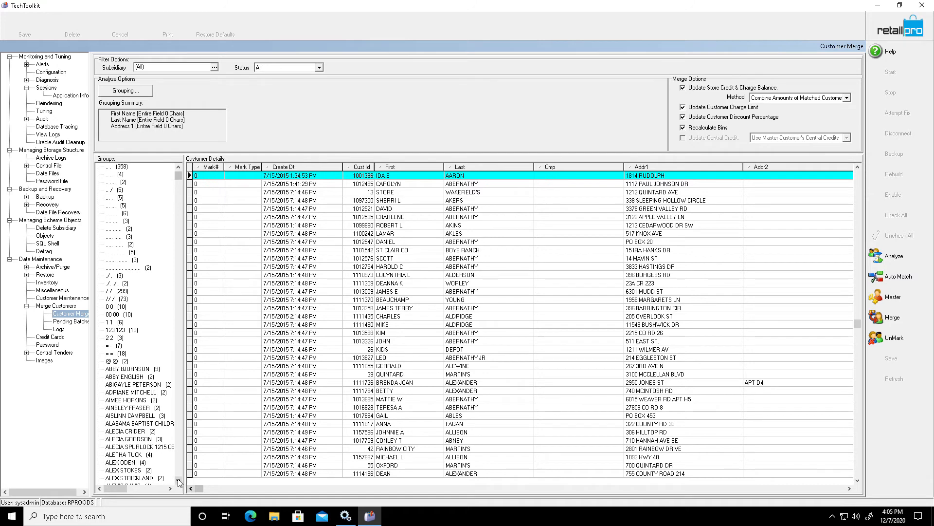
{"action": "scroll", "coordinate": [178, 482], "scroll_direction": "down", "scroll_amount": 4}
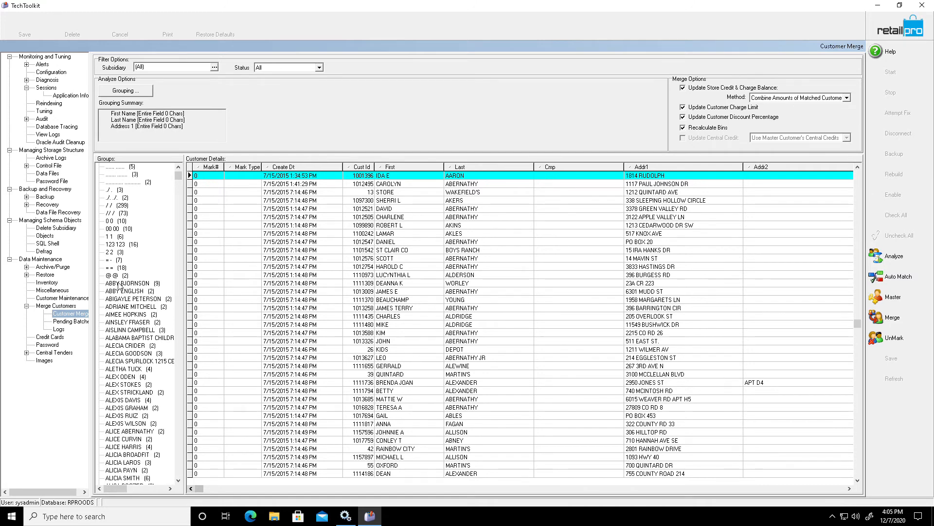
{"action": "left_click", "coordinate": [119, 284]}
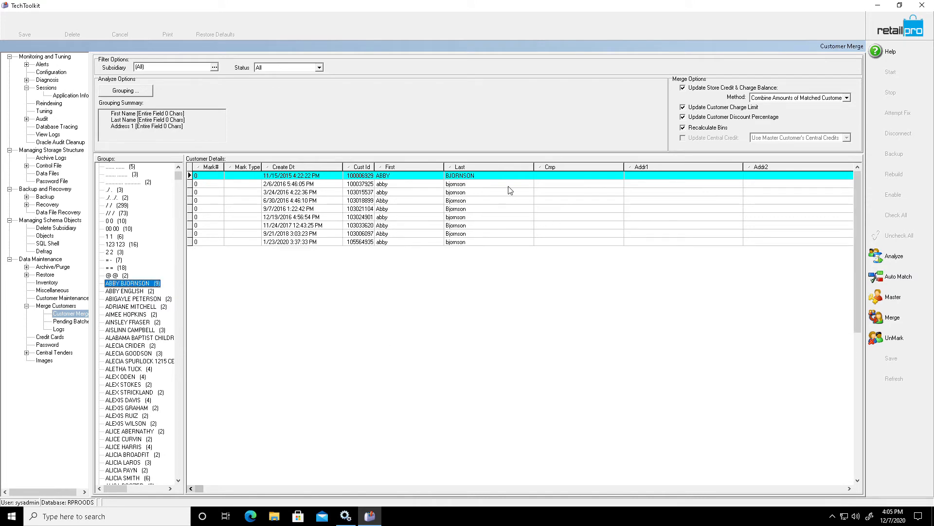
{"action": "left_click", "coordinate": [129, 299]}
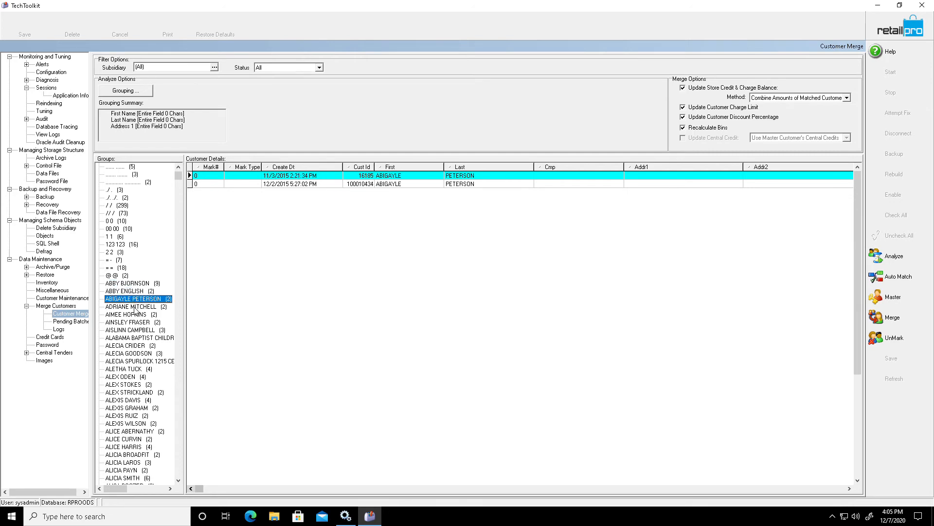
{"action": "left_click", "coordinate": [137, 314]}
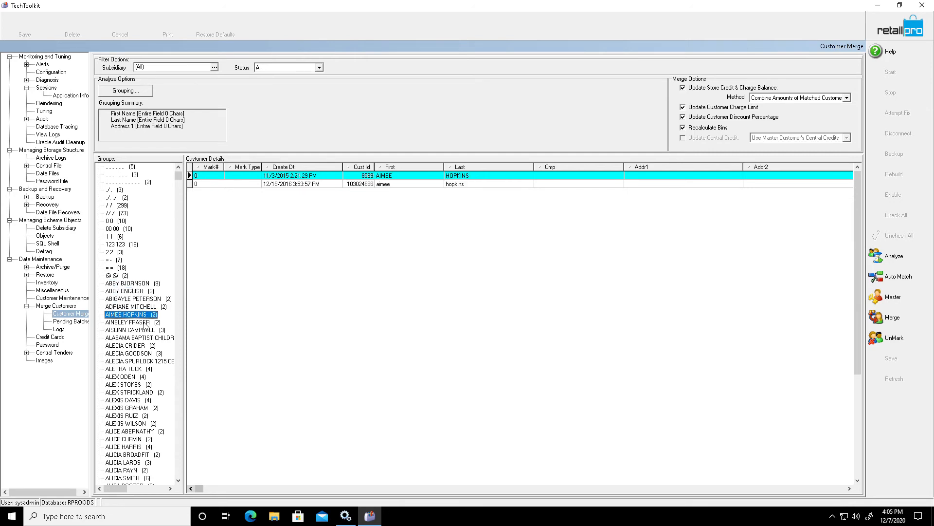
{"action": "left_click", "coordinate": [145, 329]}
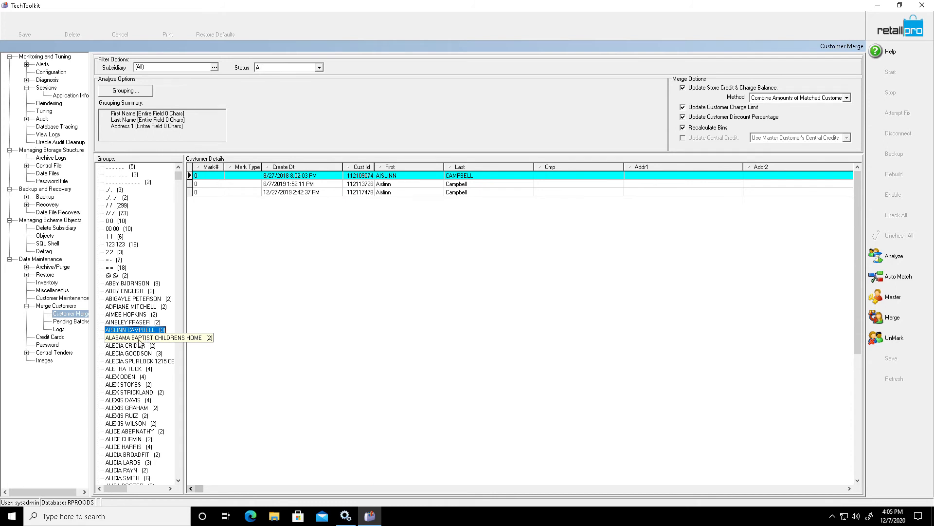
{"action": "left_click", "coordinate": [139, 338]}
{"action": "left_click", "coordinate": [139, 354]}
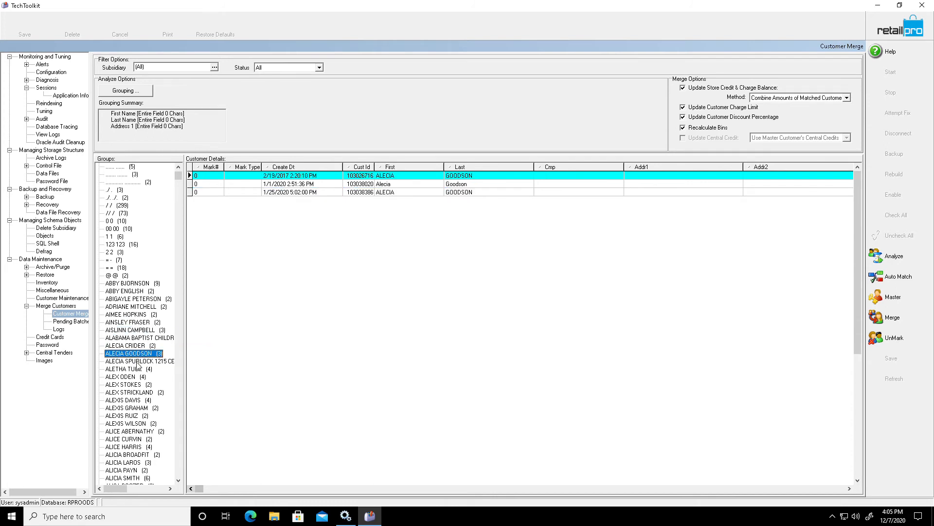
Step: Auto-match the two records in the group whose label includes a street address
{"action": "left_click", "coordinate": [138, 362]}
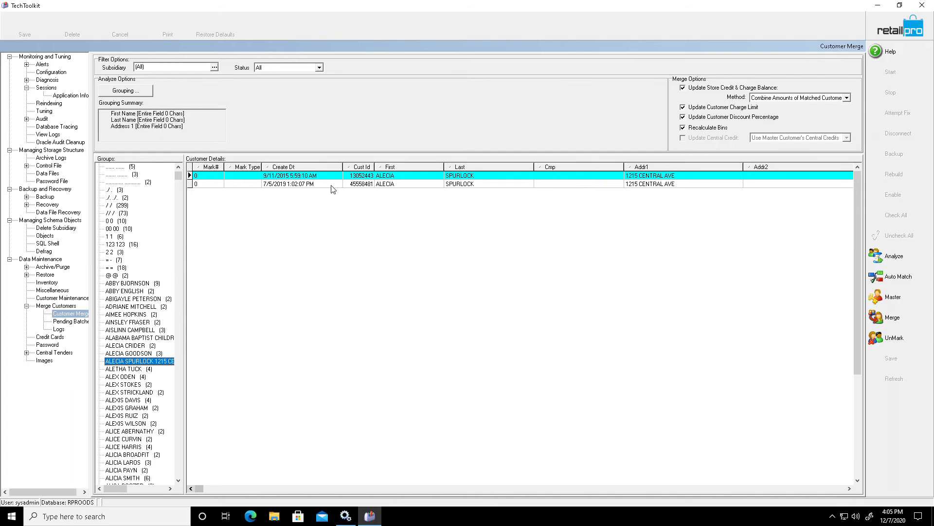
{"action": "left_click", "coordinate": [281, 184]}
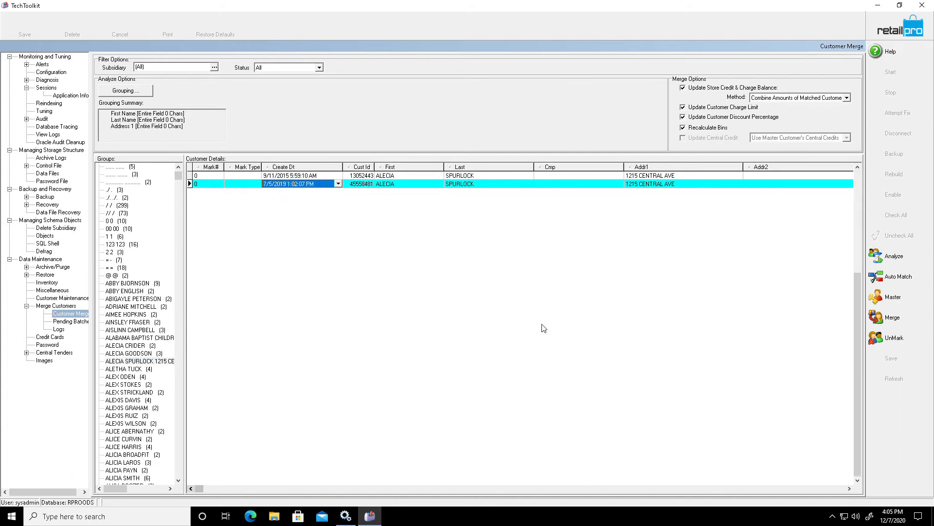
{"action": "left_click", "coordinate": [893, 277]}
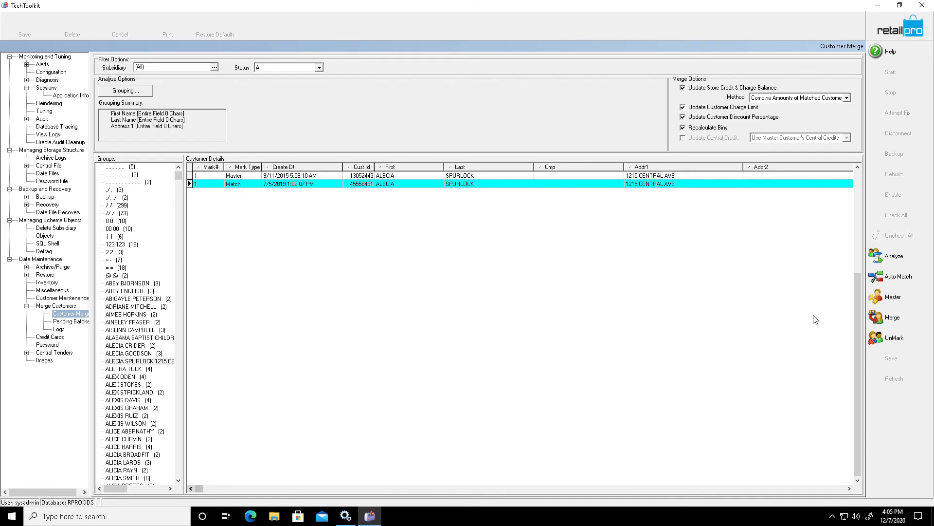
Step: Unmark both records in the group with the street address, clearing the Master and Match marks
{"action": "left_click", "coordinate": [891, 340]}
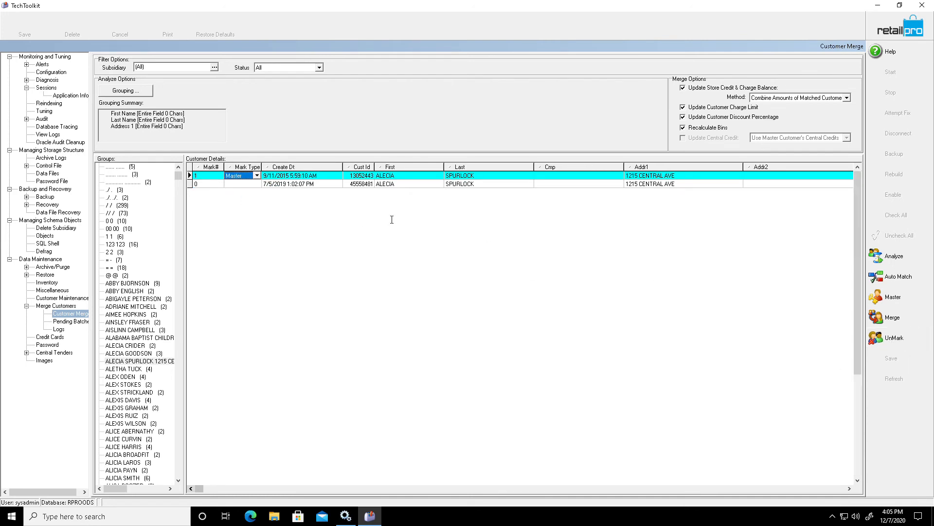
{"action": "left_click", "coordinate": [891, 342]}
{"action": "left_click", "coordinate": [246, 184]}
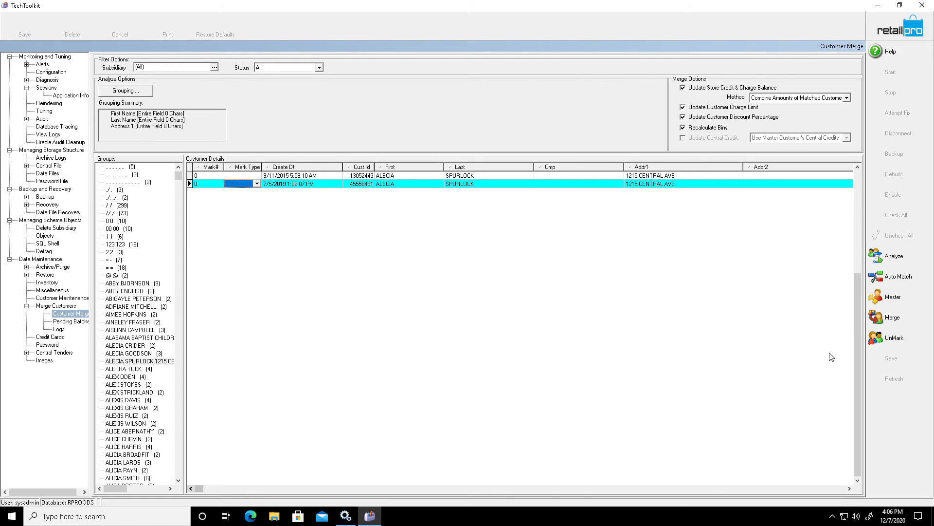
Step: Compare the Phone1 values of the two records, and return to their mark columns
{"action": "left_click", "coordinate": [850, 489]}
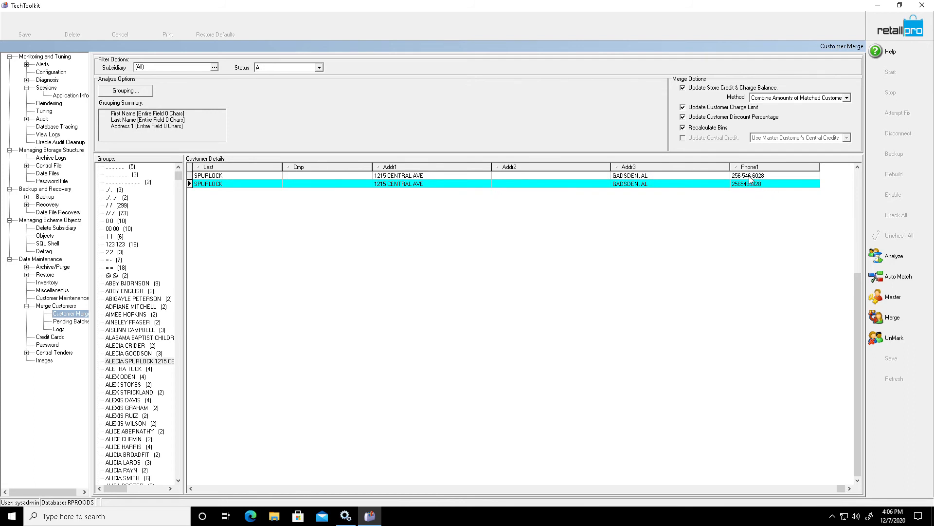
{"action": "left_click", "coordinate": [750, 178]}
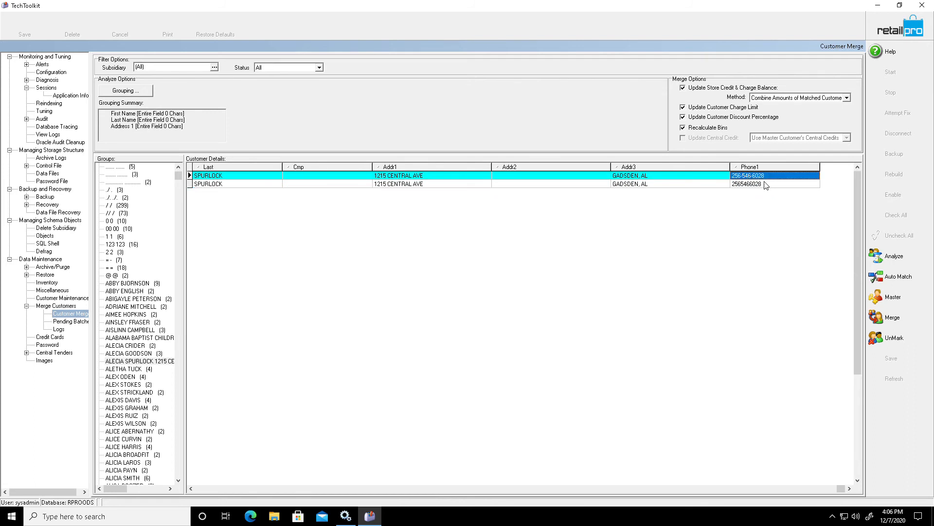
{"action": "left_click", "coordinate": [191, 488]}
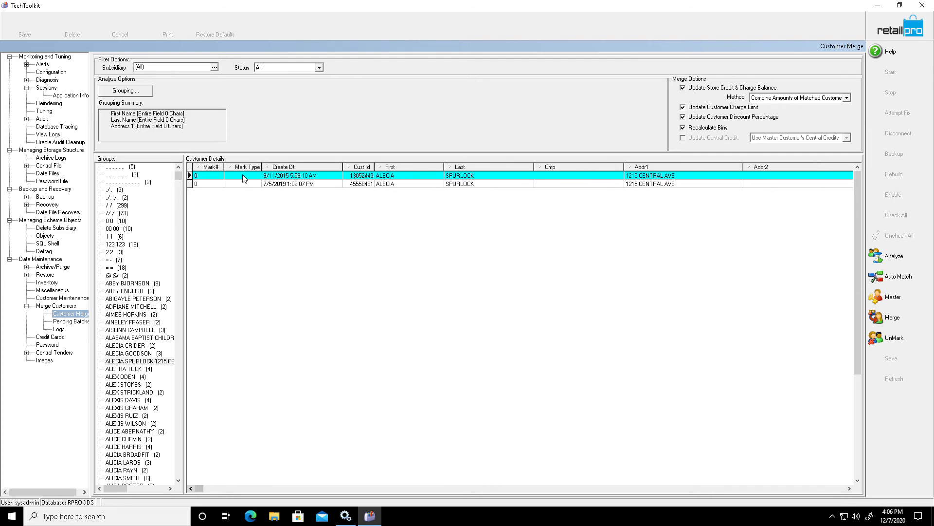
Step: Manually set the Mark Type of the 2015 record to Master and of the 2019 record to Match
{"action": "left_click", "coordinate": [256, 175]}
{"action": "left_click", "coordinate": [236, 182]}
{"action": "left_click", "coordinate": [257, 184]}
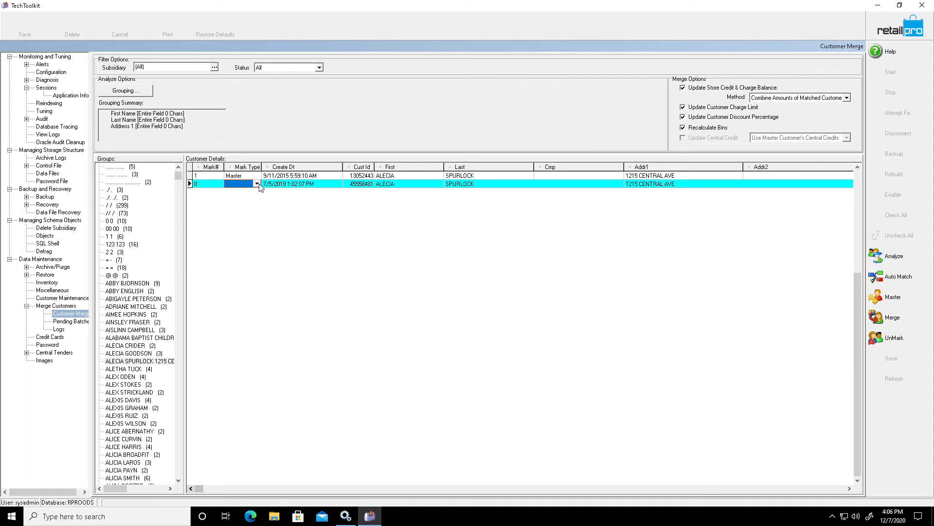
{"action": "left_click", "coordinate": [257, 183]}
{"action": "left_click", "coordinate": [244, 198]}
{"action": "left_click", "coordinate": [201, 185]}
{"action": "left_click", "coordinate": [246, 184]}
Step: Auto-match the records in each of the first three name groups listed directly below the "@ @" group
{"action": "left_click", "coordinate": [136, 384]}
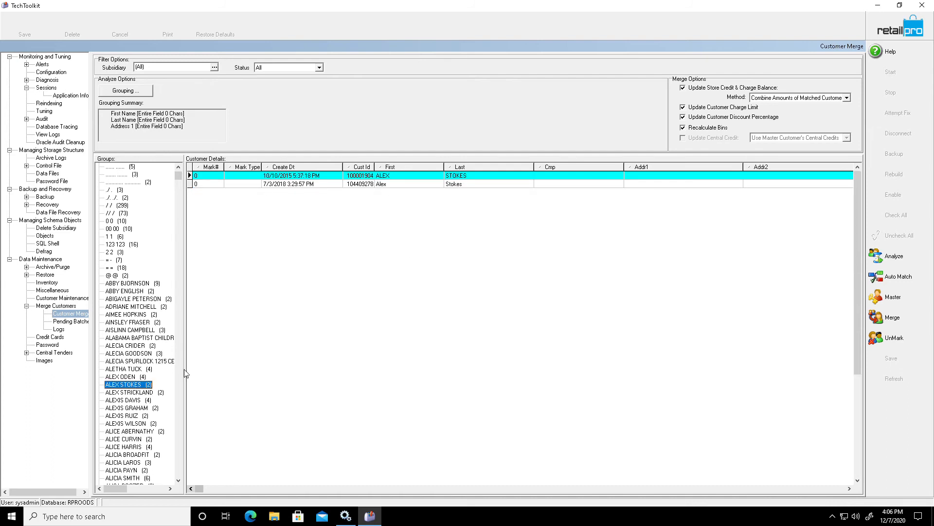
{"action": "left_click", "coordinate": [123, 392]}
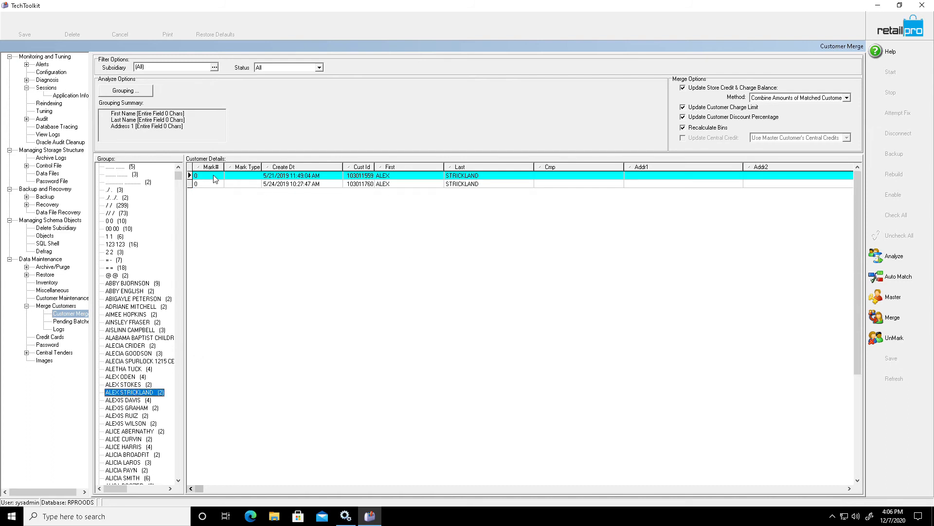
{"action": "left_click", "coordinate": [130, 284]}
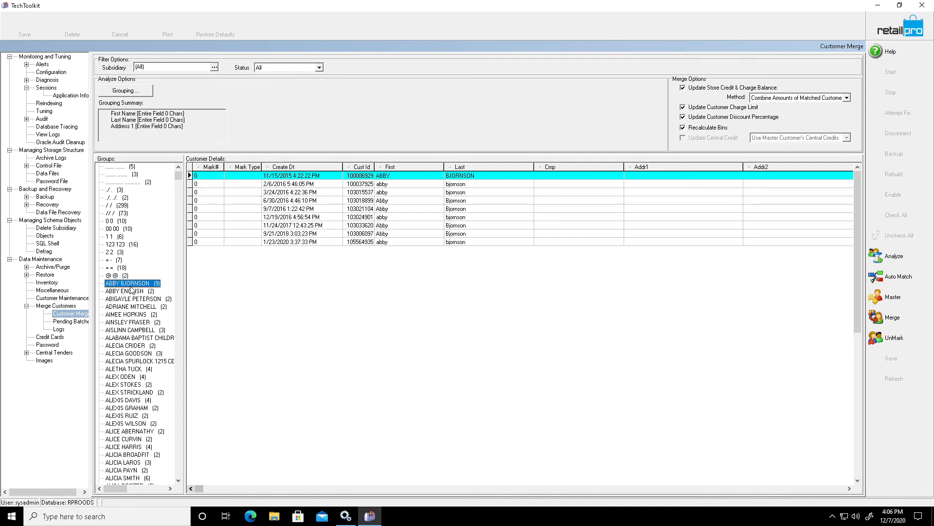
{"action": "left_click", "coordinate": [898, 278]}
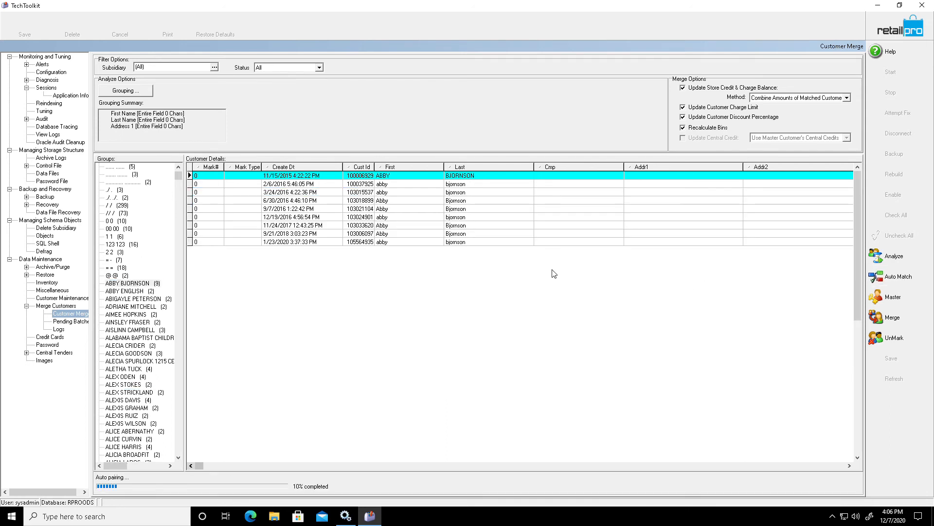
{"action": "left_click", "coordinate": [127, 291]}
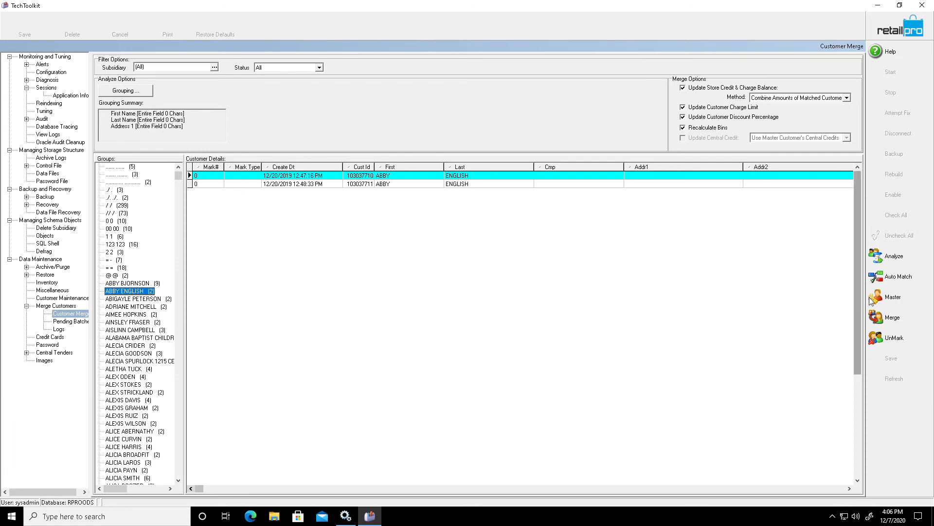
{"action": "left_click", "coordinate": [892, 276]}
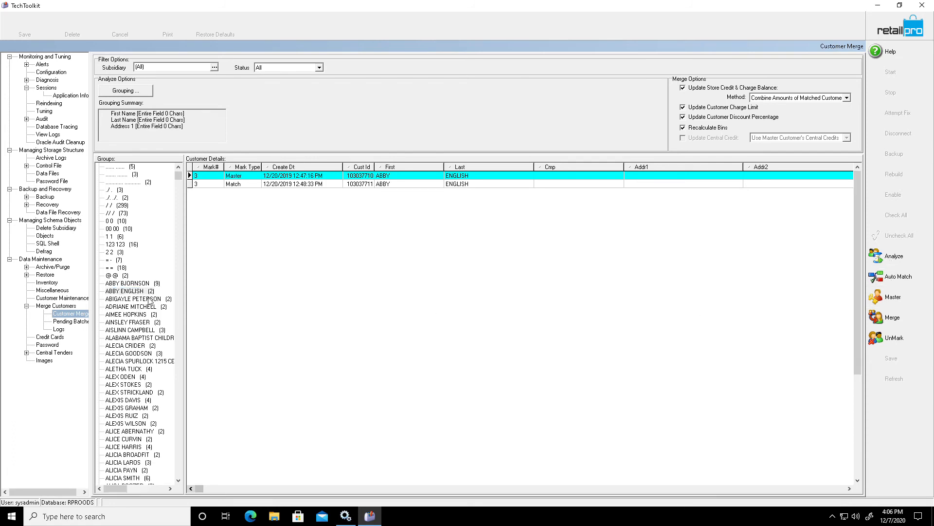
{"action": "left_click", "coordinate": [149, 299]}
{"action": "left_click", "coordinate": [878, 276]}
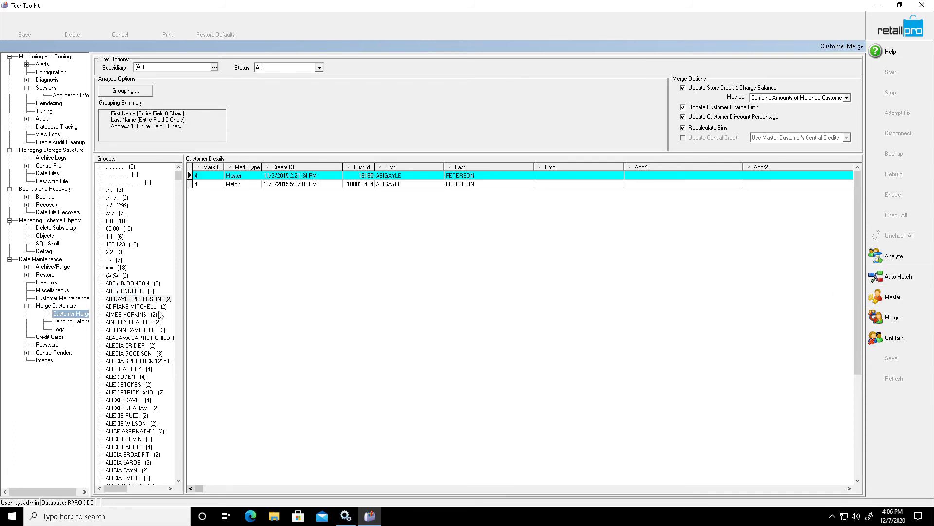
{"action": "left_click", "coordinate": [142, 307]}
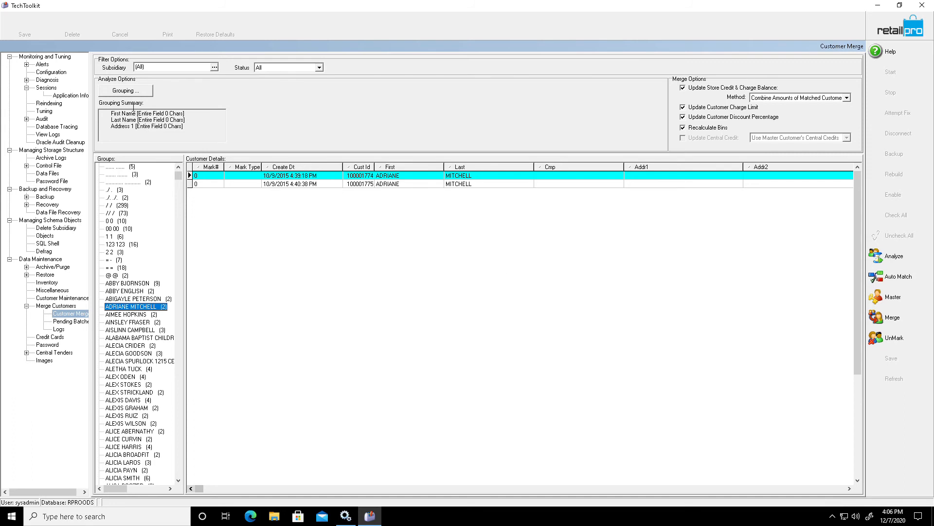
Step: Change the grouping to First Name and Phone 1, without Last Name and Address 1, and analyze the customers again
{"action": "left_click", "coordinate": [122, 93]}
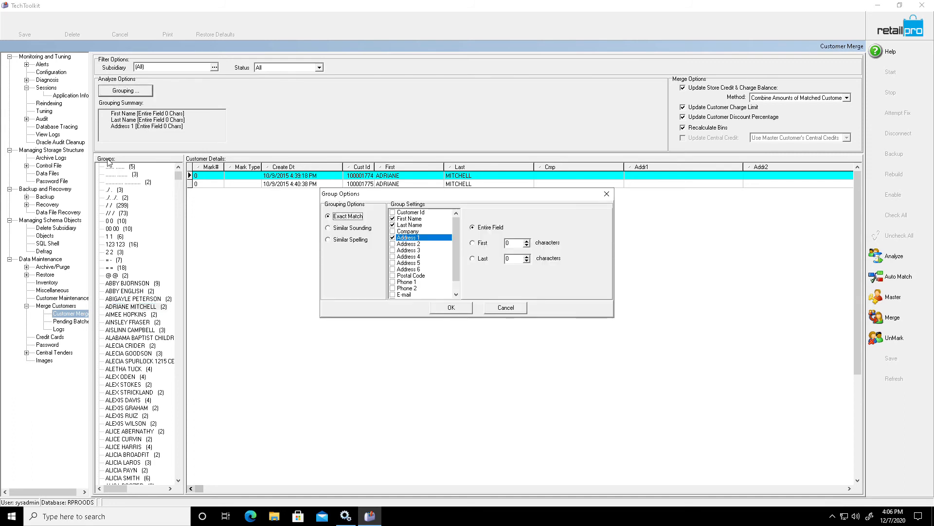
{"action": "left_click", "coordinate": [393, 225]}
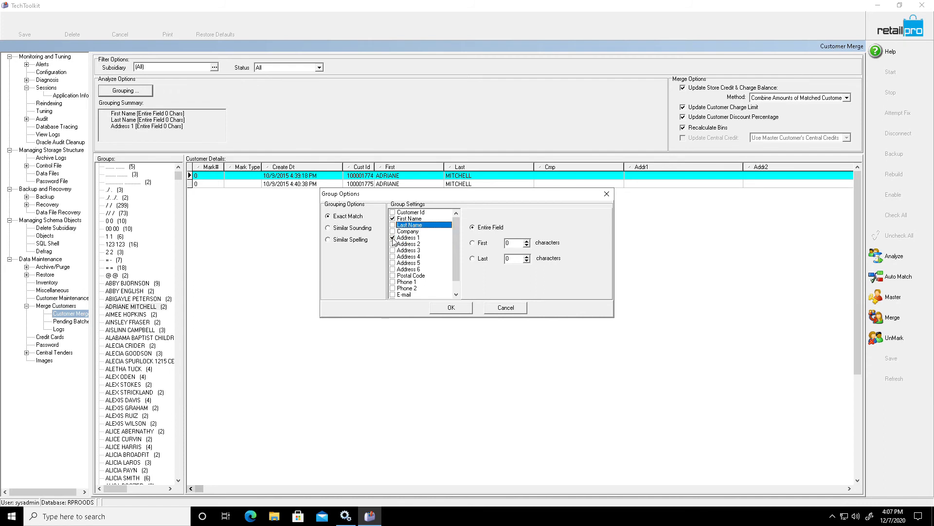
{"action": "left_click", "coordinate": [393, 238]}
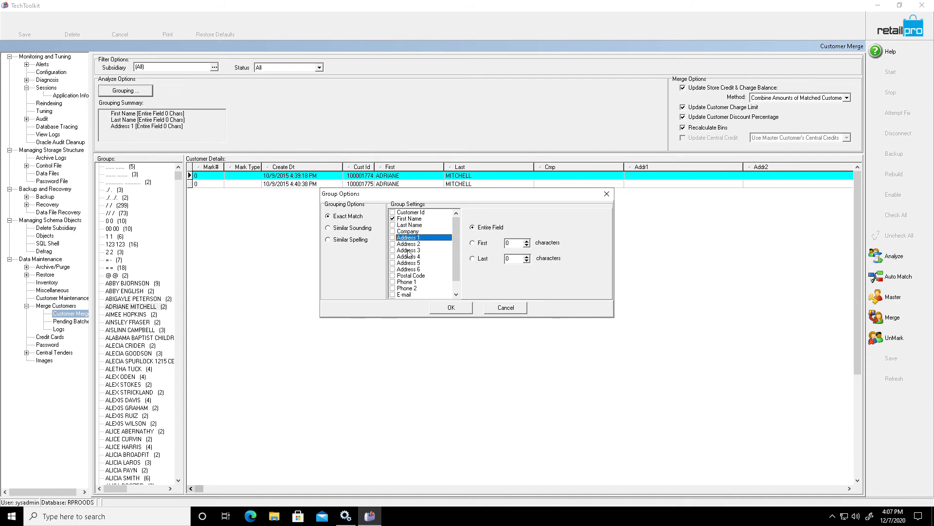
{"action": "left_click", "coordinate": [392, 282]}
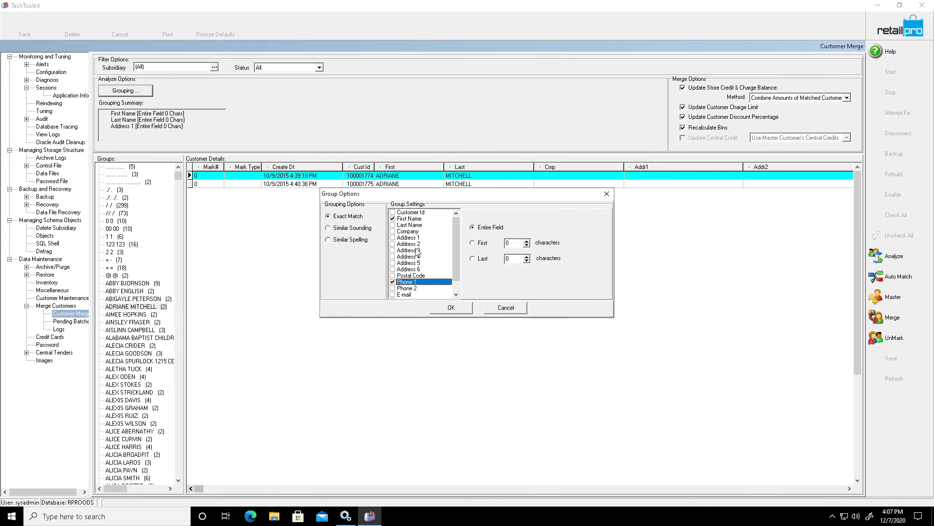
{"action": "left_click", "coordinate": [448, 308]}
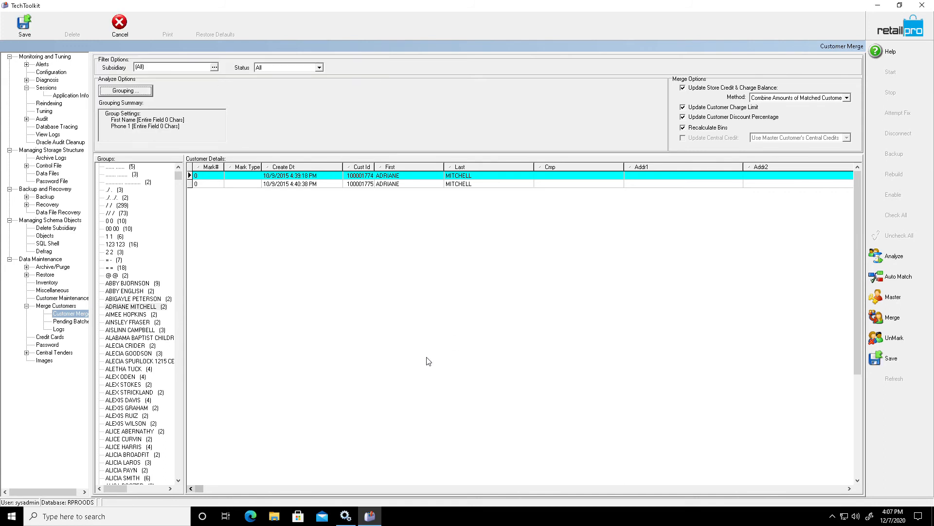
{"action": "left_click", "coordinate": [887, 262]}
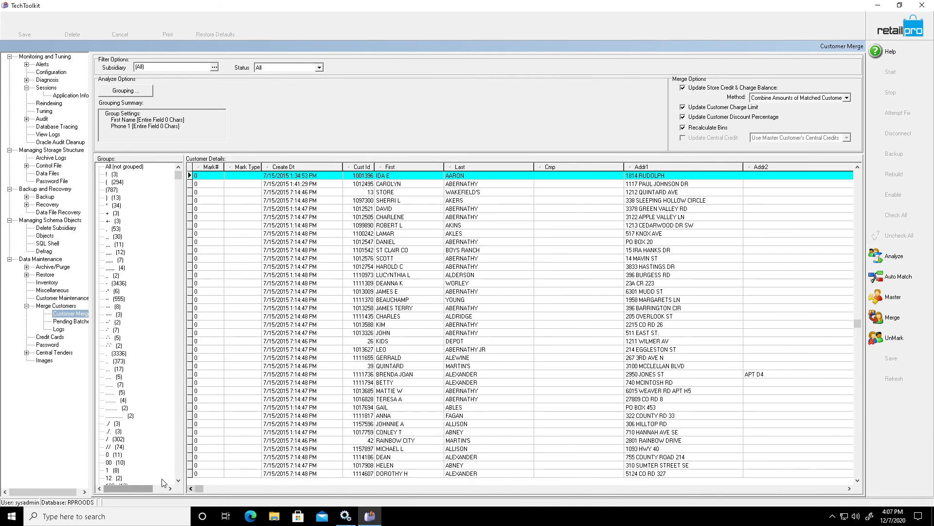
Step: Open the name group directly below the "A." group, and examine its records' last name, address and Phone1 fields
{"action": "left_click", "coordinate": [180, 474]}
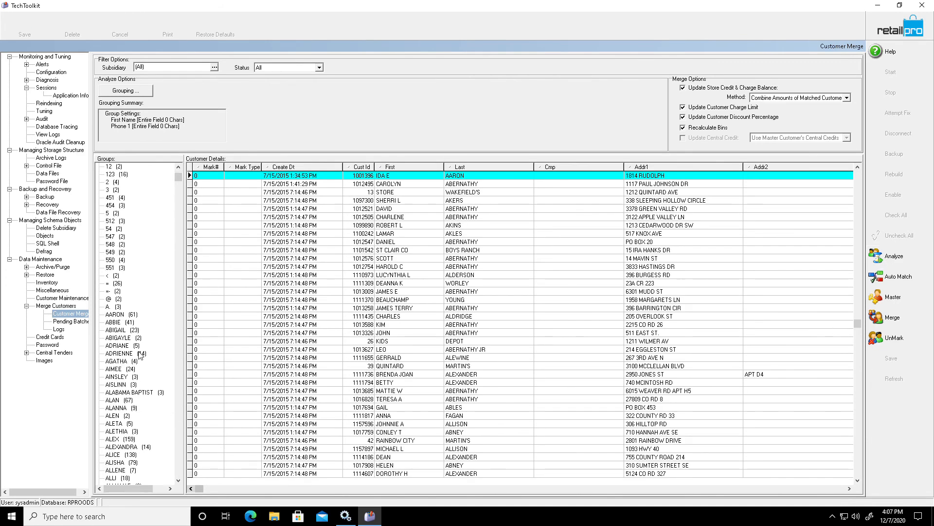
{"action": "left_click", "coordinate": [118, 315]}
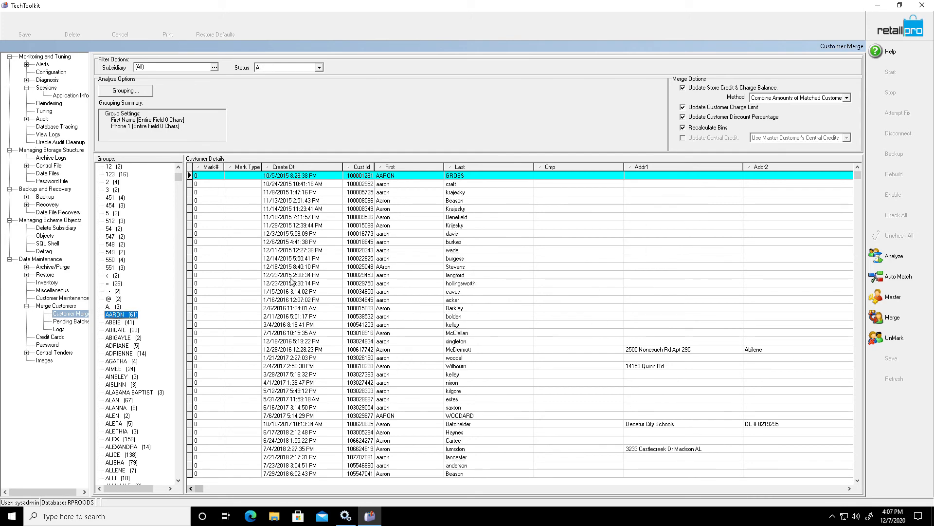
{"action": "left_click", "coordinate": [849, 489]}
{"action": "left_click", "coordinate": [850, 488]}
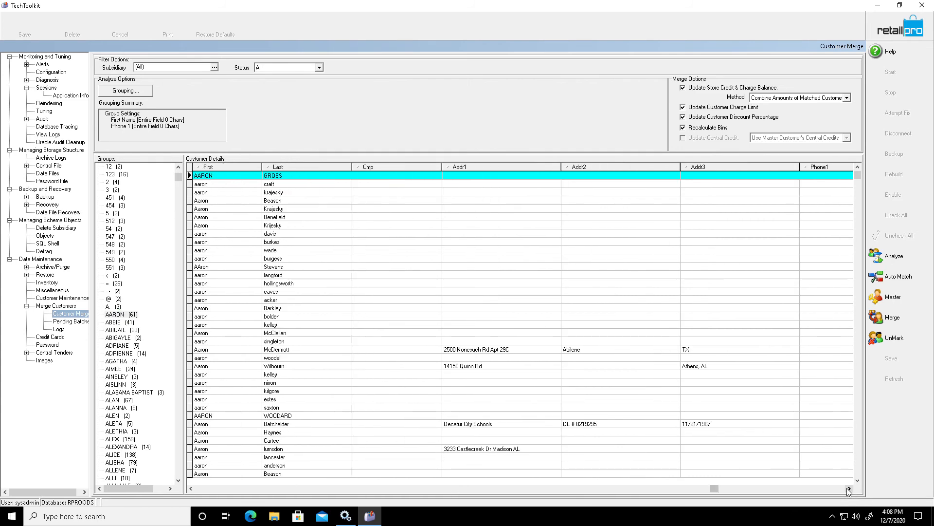
{"action": "left_click", "coordinate": [850, 489]}
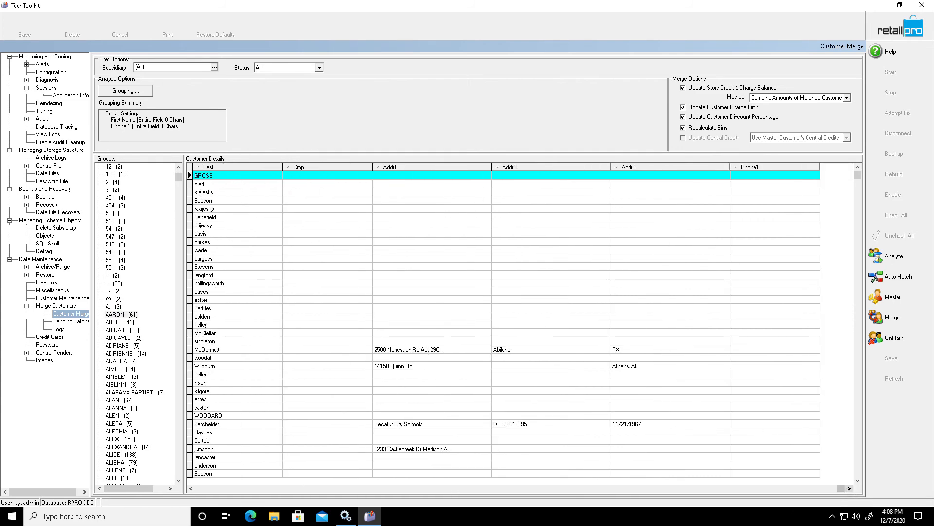
Step: Add Last Name and Postal Code to the First Name and Phone 1 grouping, and analyze the customers again
{"action": "left_click", "coordinate": [191, 489]}
{"action": "left_click", "coordinate": [191, 489]}
{"action": "left_click", "coordinate": [191, 489]}
{"action": "left_click", "coordinate": [190, 489]}
{"action": "left_click", "coordinate": [190, 489]}
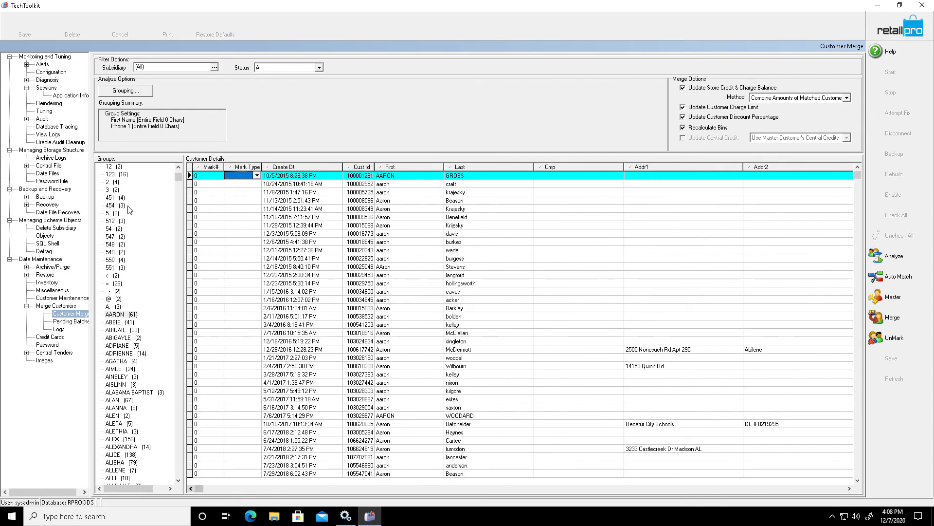
{"action": "left_click", "coordinate": [130, 91]}
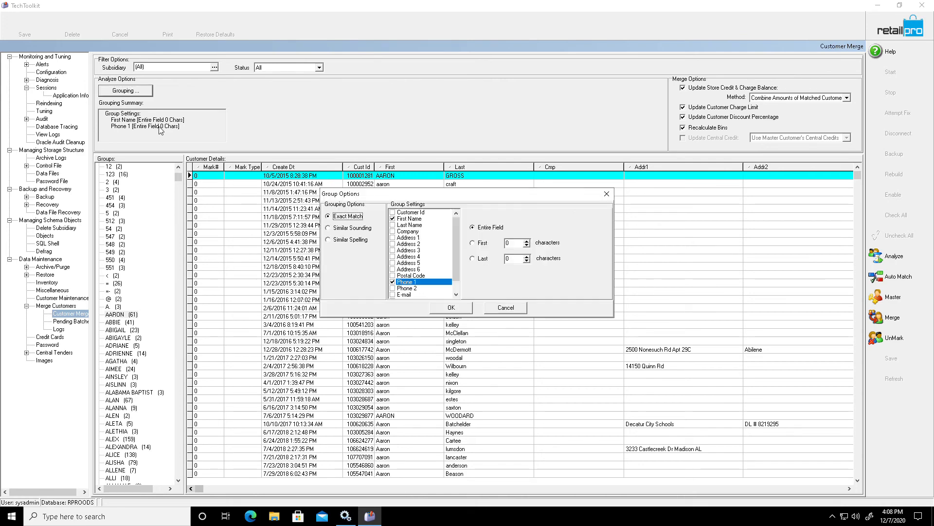
{"action": "left_click", "coordinate": [396, 225]}
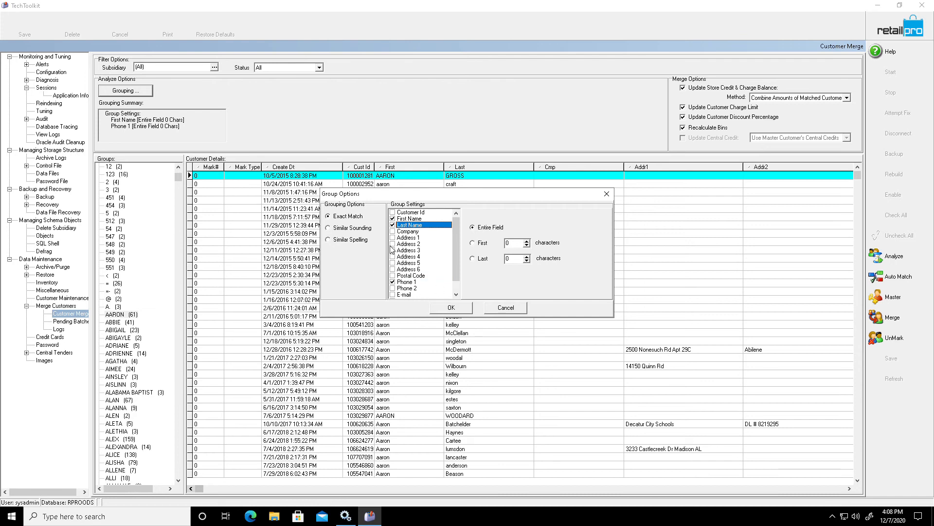
{"action": "left_click", "coordinate": [393, 275]}
{"action": "left_click", "coordinate": [450, 308]}
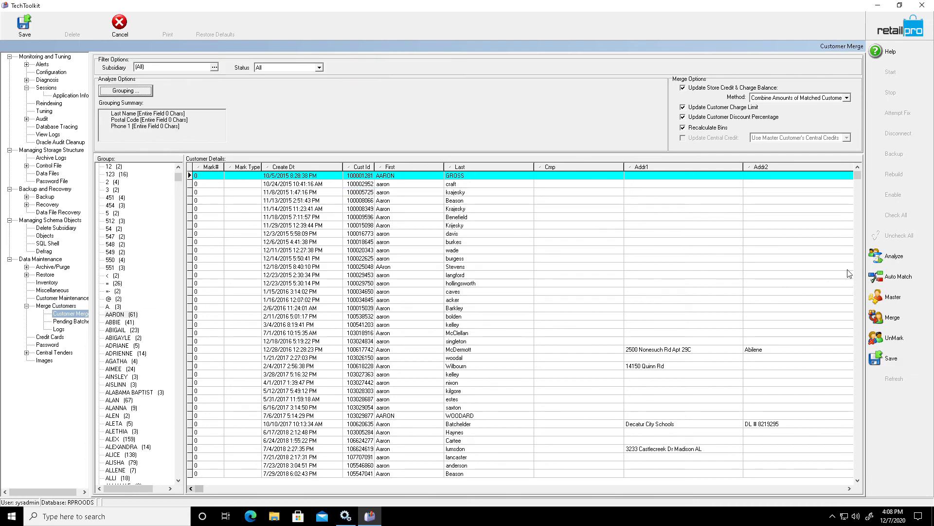
{"action": "left_click", "coordinate": [889, 257]}
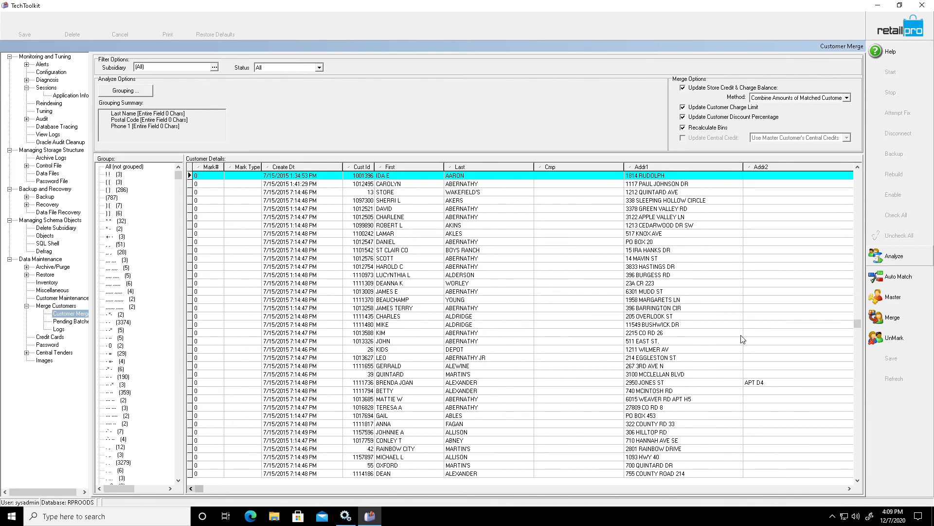
Step: Open a four-record full-name group among the A names, and examine its records' last name, address and Phone1 fields
{"action": "left_click", "coordinate": [179, 475]}
{"action": "left_click", "coordinate": [179, 474]}
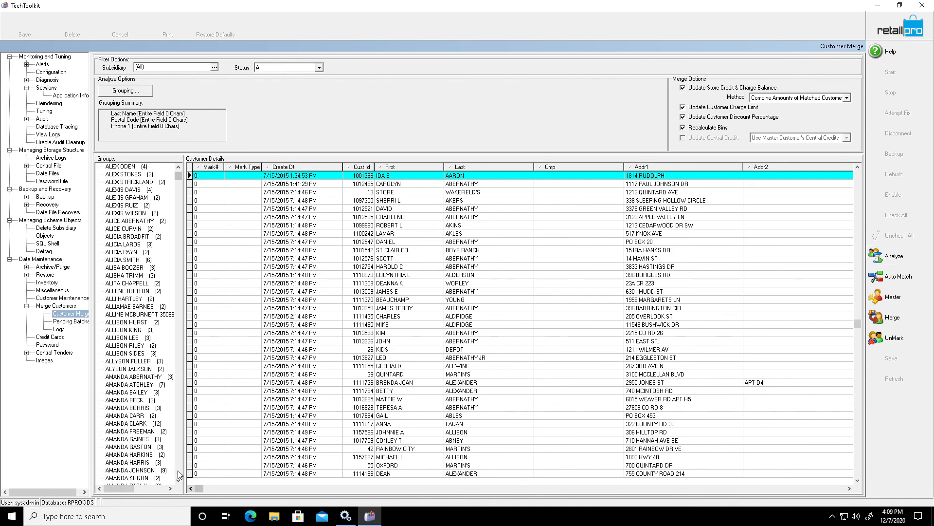
{"action": "left_click", "coordinate": [127, 167]}
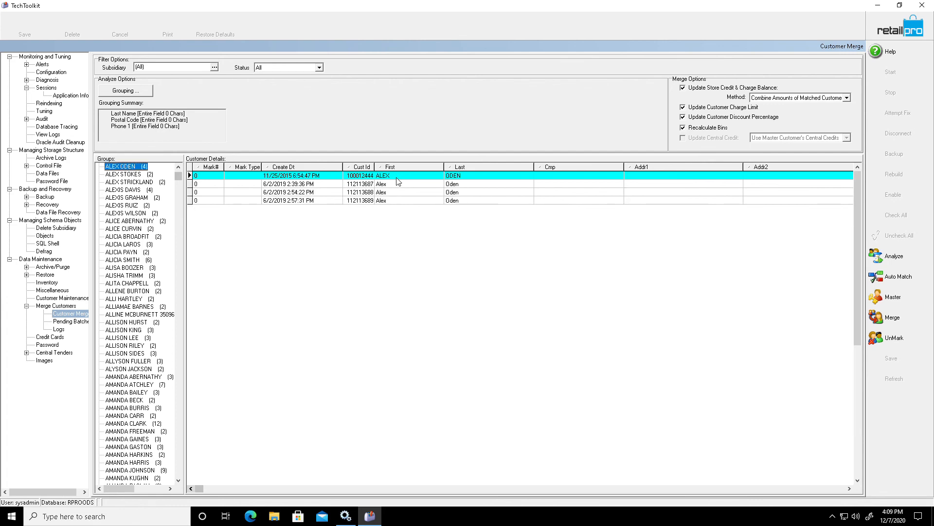
{"action": "left_click", "coordinate": [849, 489]}
{"action": "left_click", "coordinate": [849, 488]}
{"action": "left_click", "coordinate": [849, 489]}
{"action": "left_click", "coordinate": [848, 488]}
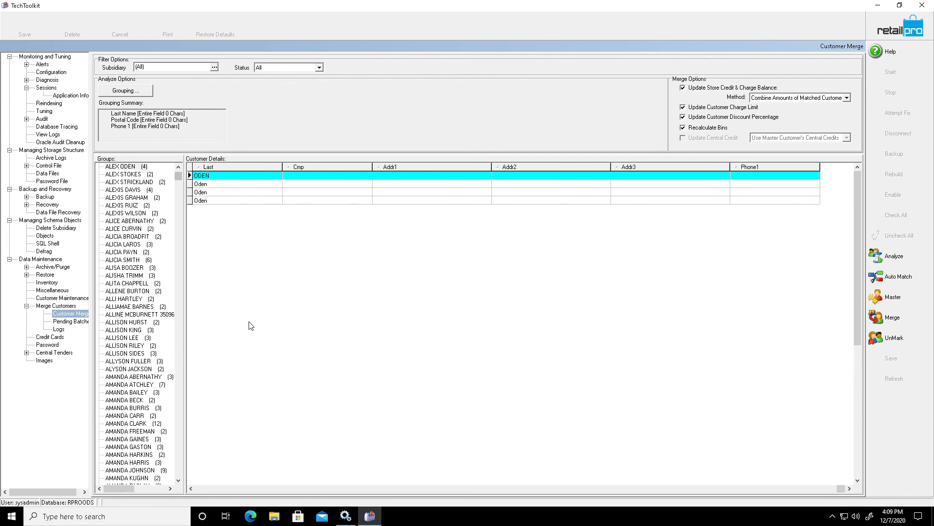
{"action": "left_click", "coordinate": [190, 488]}
{"action": "left_click", "coordinate": [191, 489]}
{"action": "left_click", "coordinate": [191, 489]}
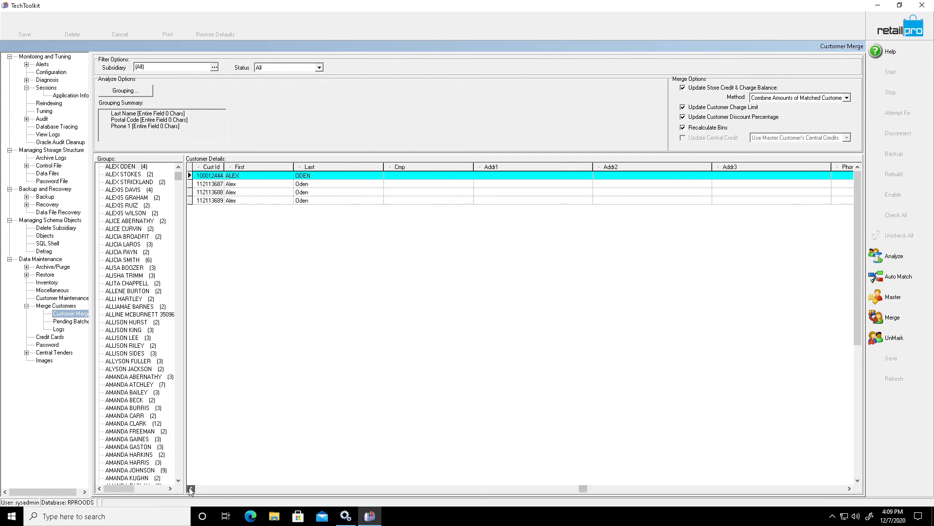
{"action": "left_click", "coordinate": [191, 489]}
{"action": "left_click", "coordinate": [191, 488]}
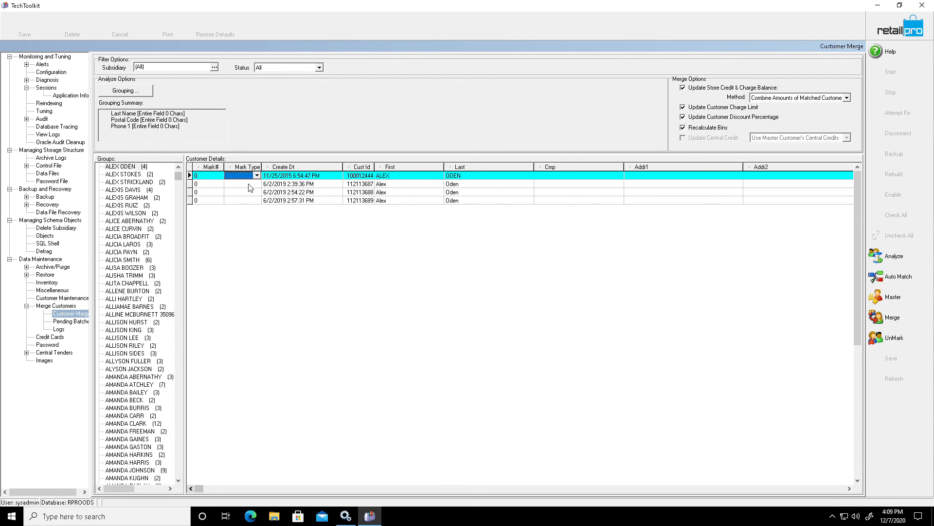
Step: Open the name group whose label includes a postal code, and examine its records' last name, address and Phone1 fields
{"action": "left_click", "coordinate": [141, 314]}
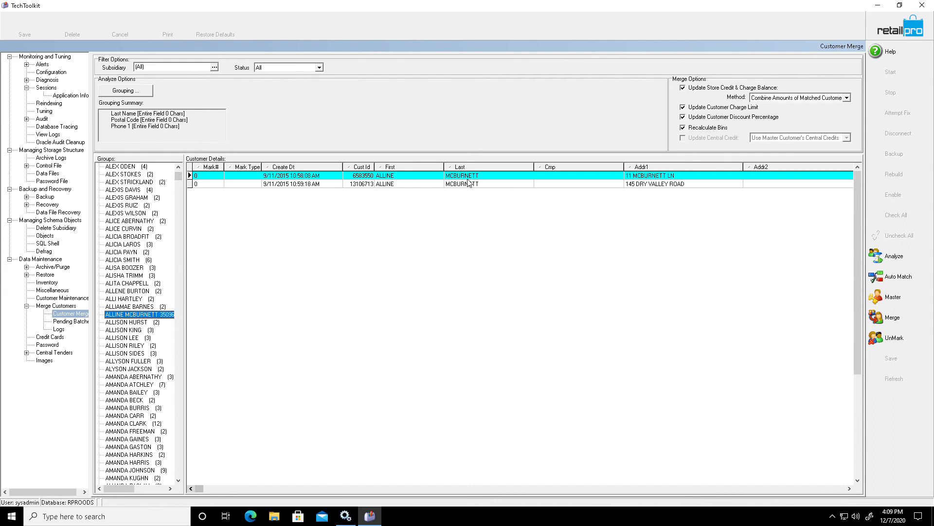
{"action": "left_click", "coordinate": [451, 179]}
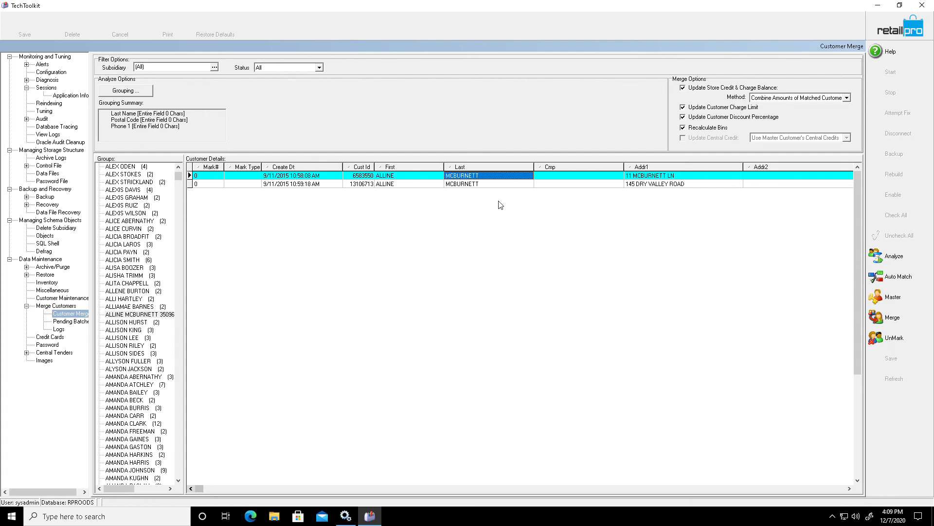
{"action": "left_click", "coordinate": [850, 489]}
{"action": "left_click", "coordinate": [850, 489]}
{"action": "left_click", "coordinate": [850, 489]}
{"action": "left_click", "coordinate": [850, 489]}
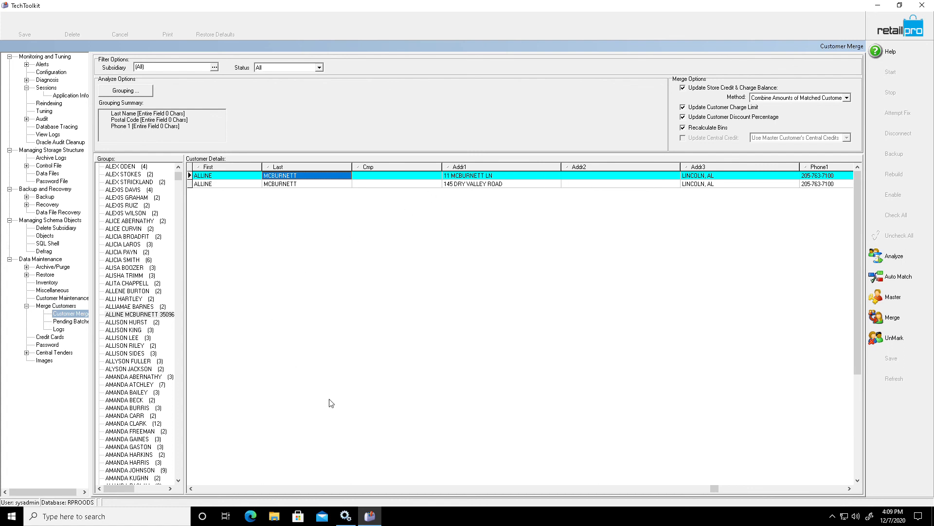
{"action": "left_click", "coordinate": [191, 489]}
{"action": "left_click", "coordinate": [191, 489]}
{"action": "left_click", "coordinate": [191, 489]}
{"action": "left_click", "coordinate": [190, 489]}
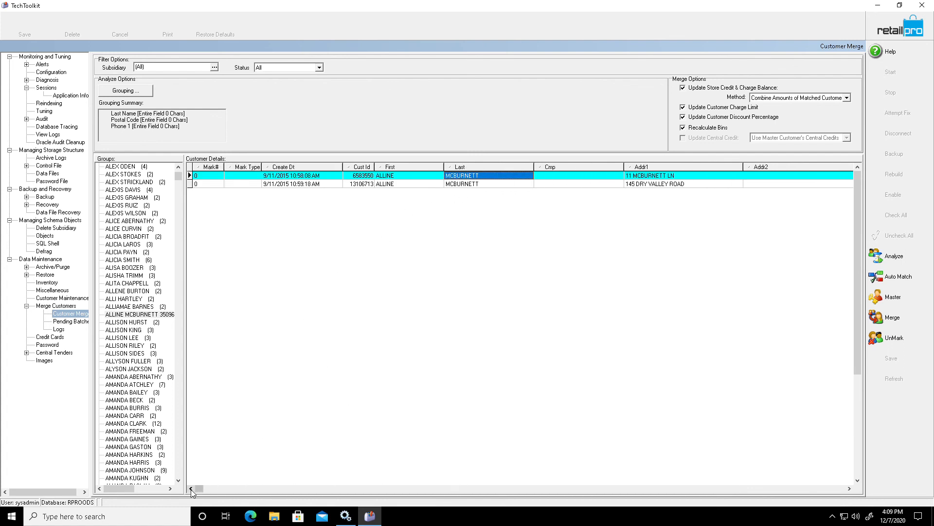
Step: Manually set the Mark Type of the record created at 10:59:18 AM to Master and of the 10:58:08 AM record to Match
{"action": "left_click", "coordinate": [300, 185]}
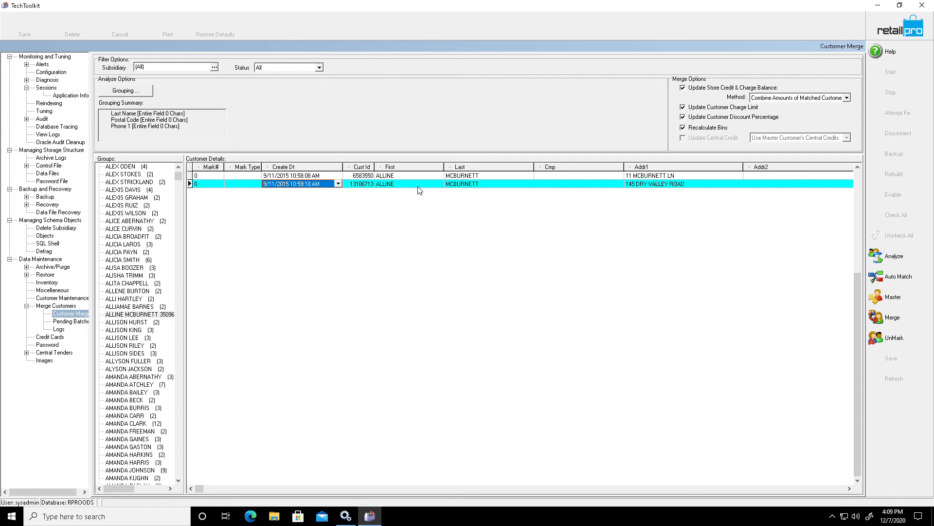
{"action": "left_click", "coordinate": [244, 185]}
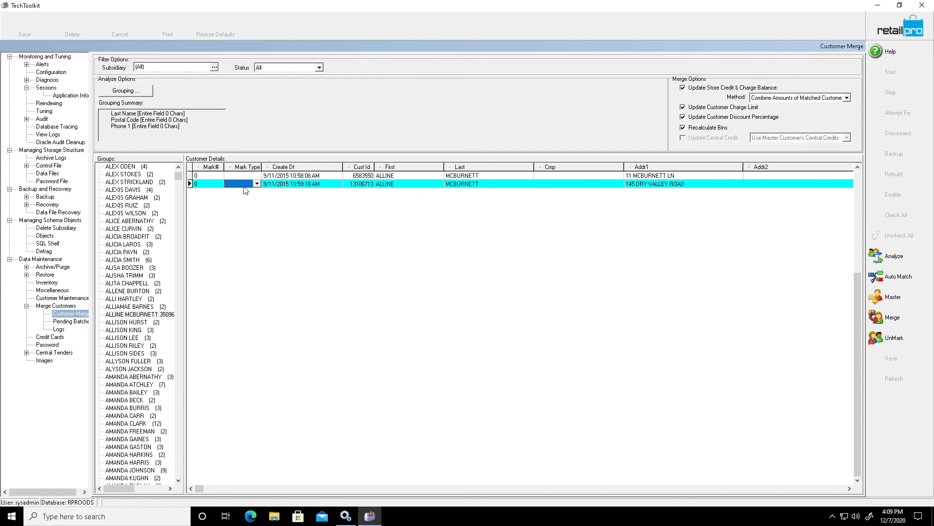
{"action": "left_click", "coordinate": [256, 184]}
{"action": "left_click", "coordinate": [249, 191]}
{"action": "left_click", "coordinate": [249, 176]}
{"action": "left_click", "coordinate": [257, 175]}
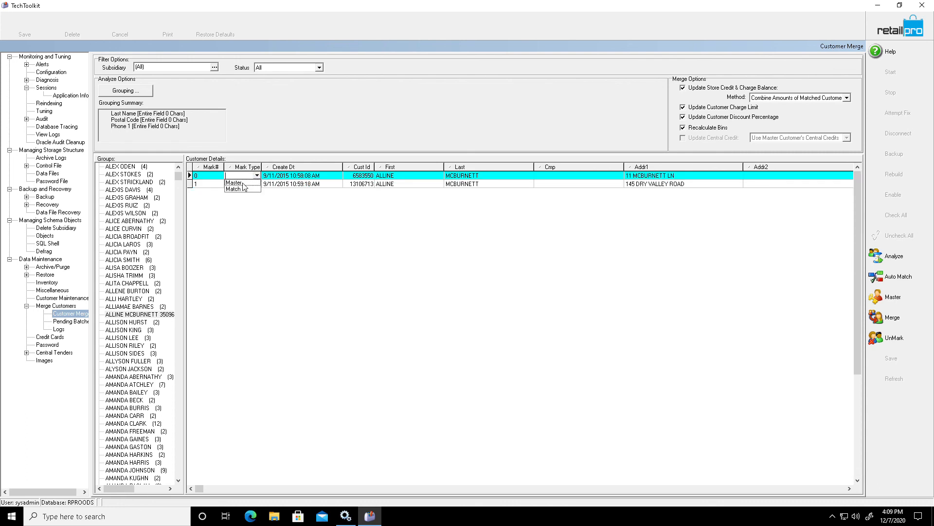
{"action": "left_click", "coordinate": [235, 189]}
Step: Set the Match record's Mark# to 1 and merge the marked customers, accepting the purge of matched customers
{"action": "left_click", "coordinate": [208, 180]}
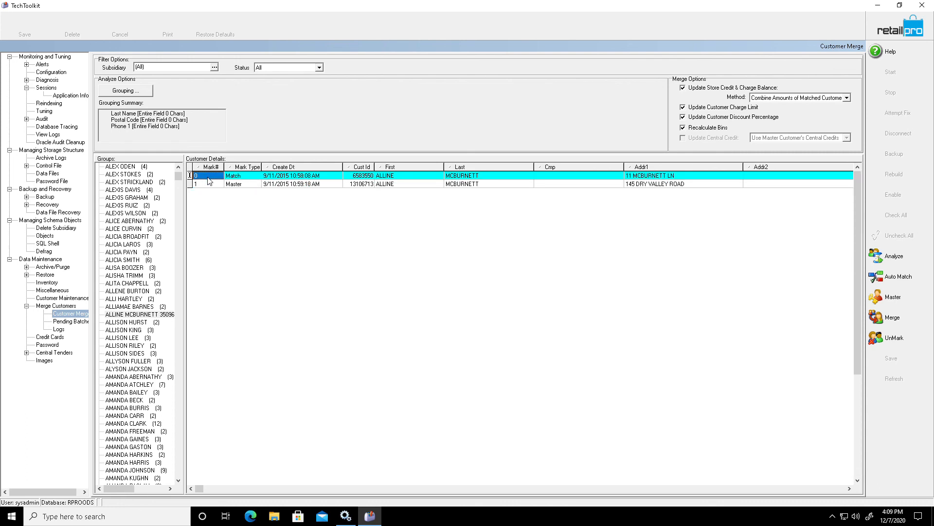
{"action": "type", "text": "1"}
{"action": "key", "text": "Tab"}
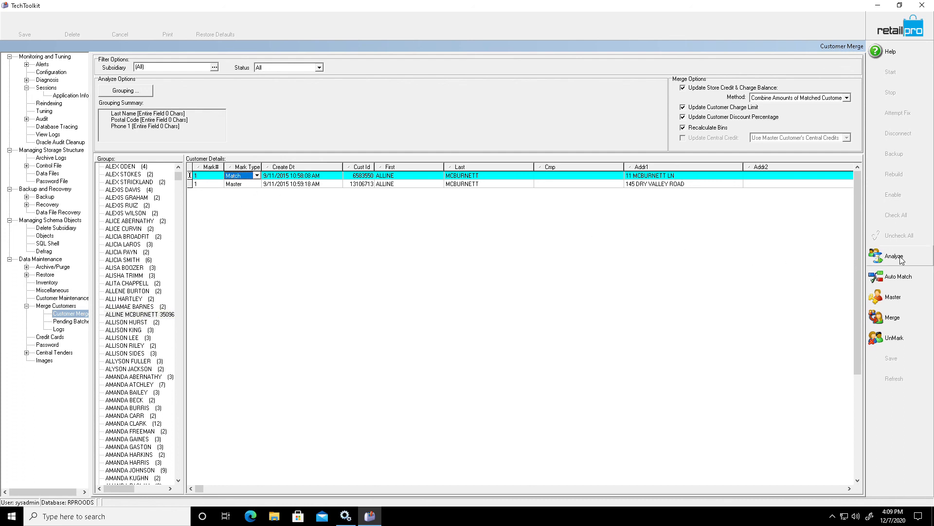
{"action": "left_click", "coordinate": [891, 319]}
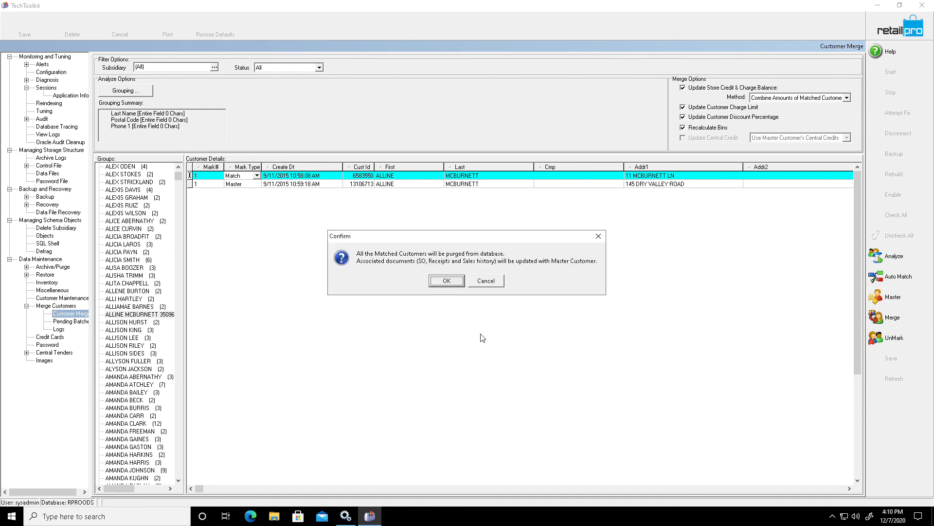
{"action": "left_click", "coordinate": [449, 283]}
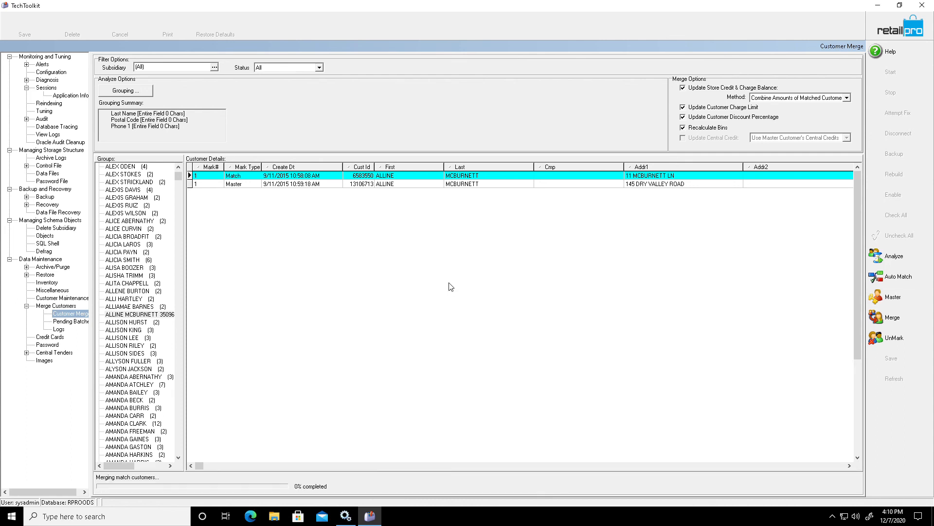